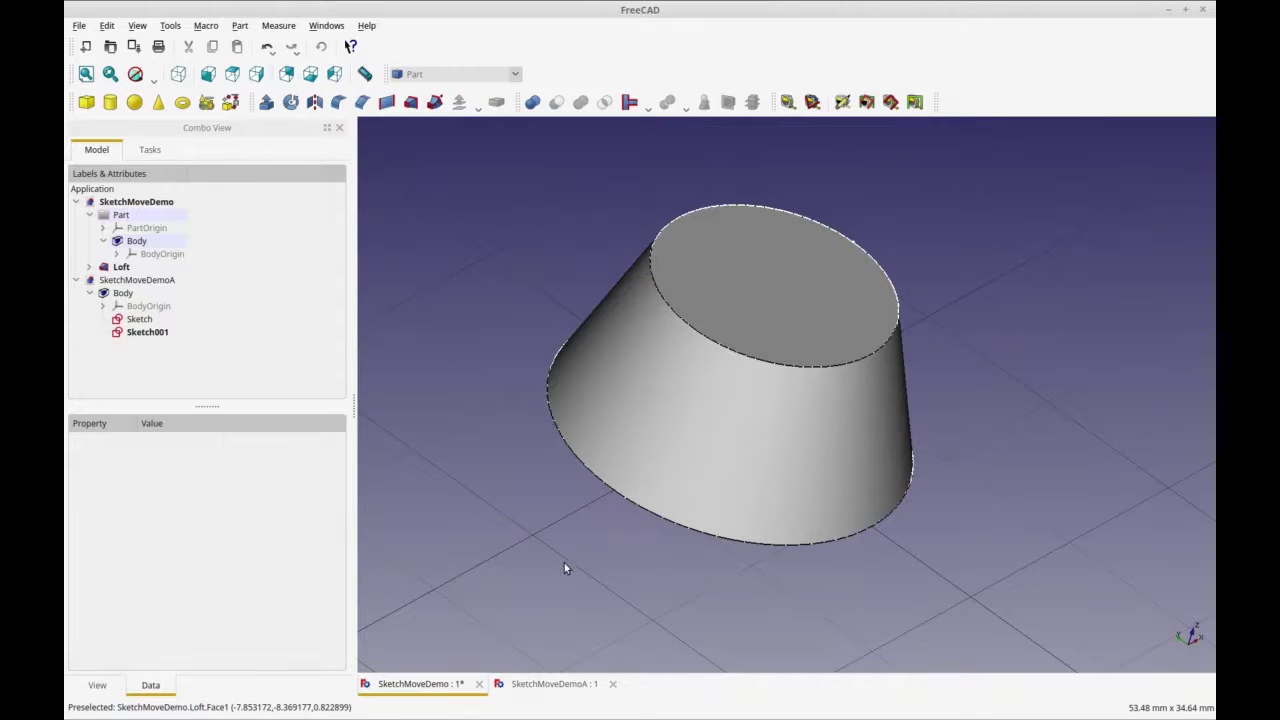
Bring up the SketchMoveDemoA document with its outer and inner ellipse sketches.
left_click(548, 689)
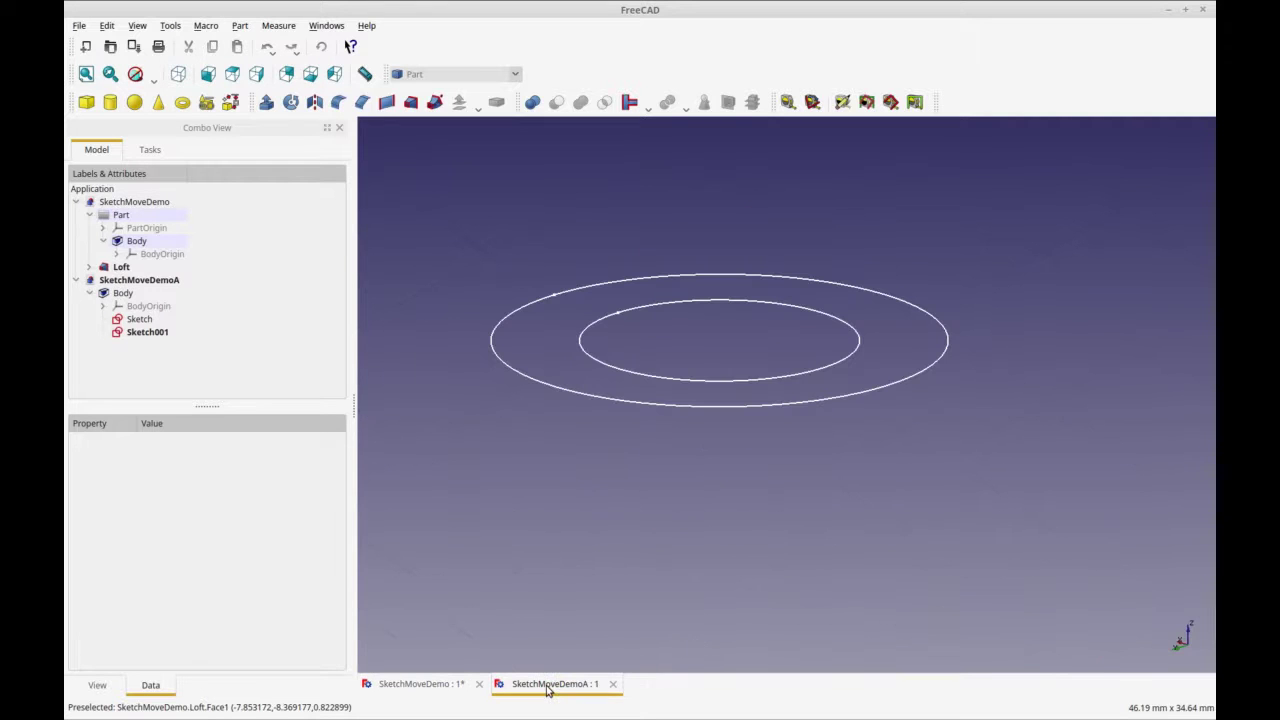
left_click(460, 685)
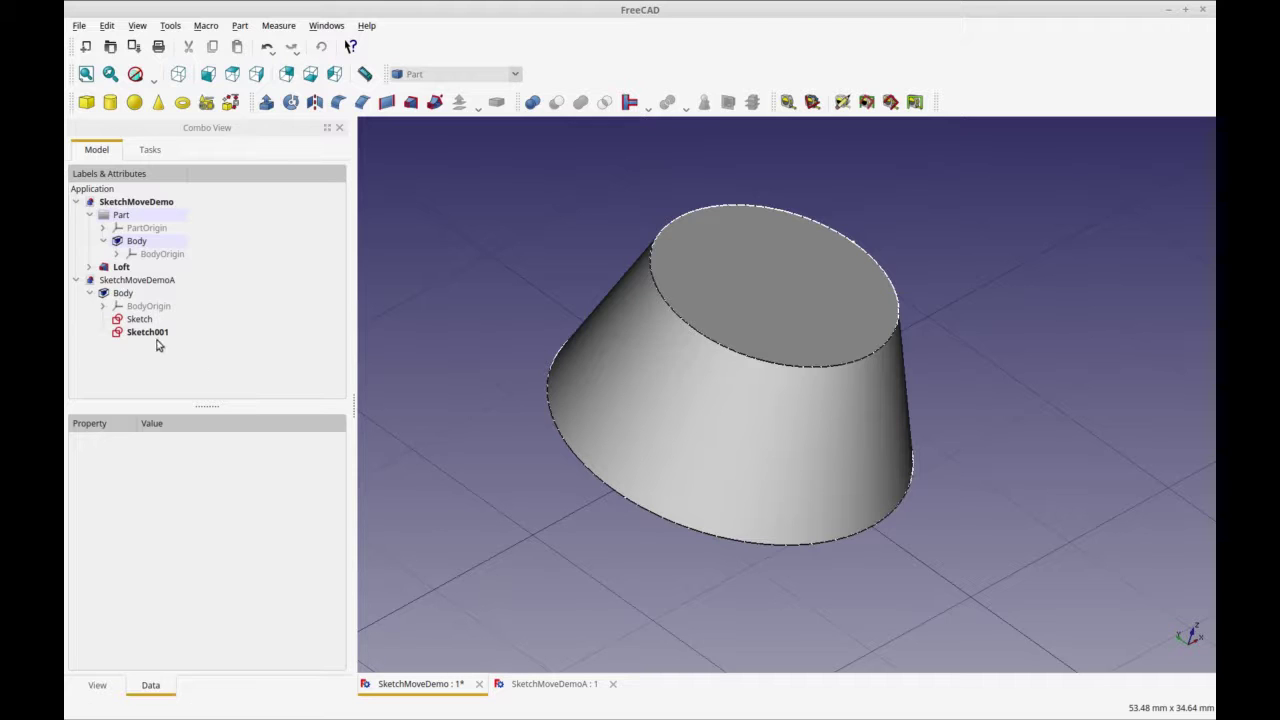
In SketchMoveDemoA, angle the view over both ellipses and select the inner ellipse Sketch001.
left_click(531, 684)
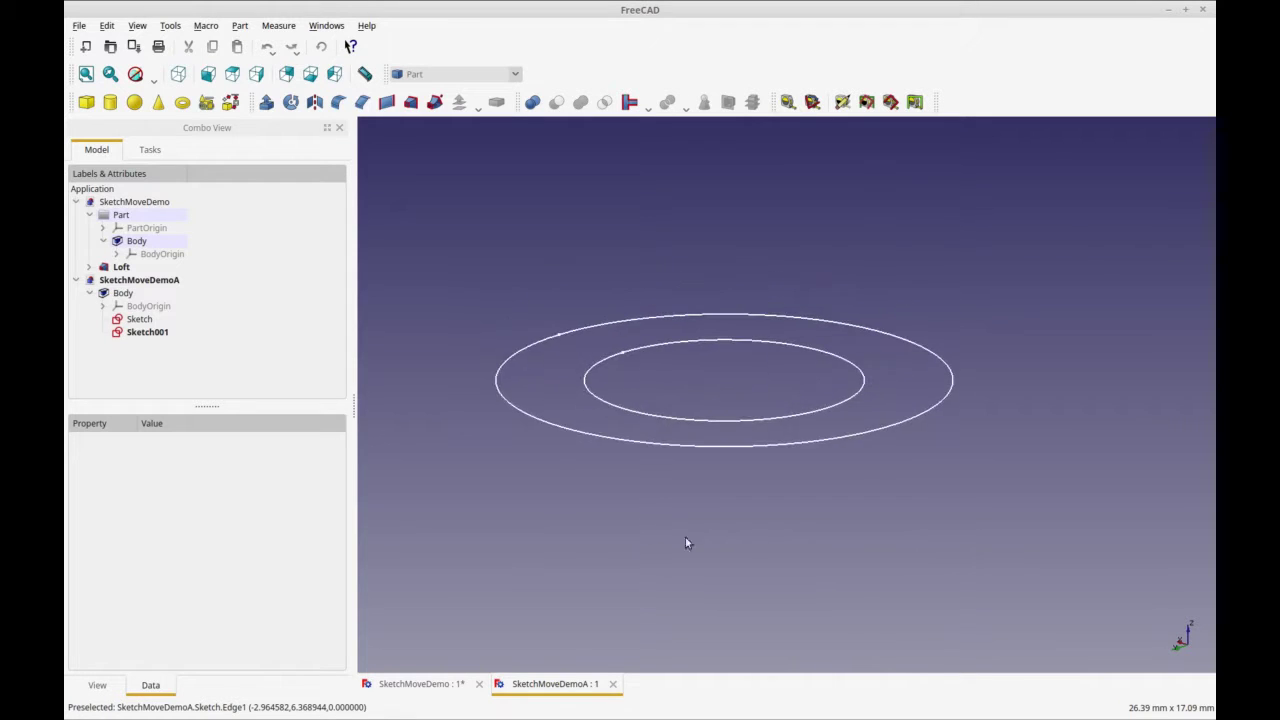
middle_click_drag(754, 540, 801, 556)
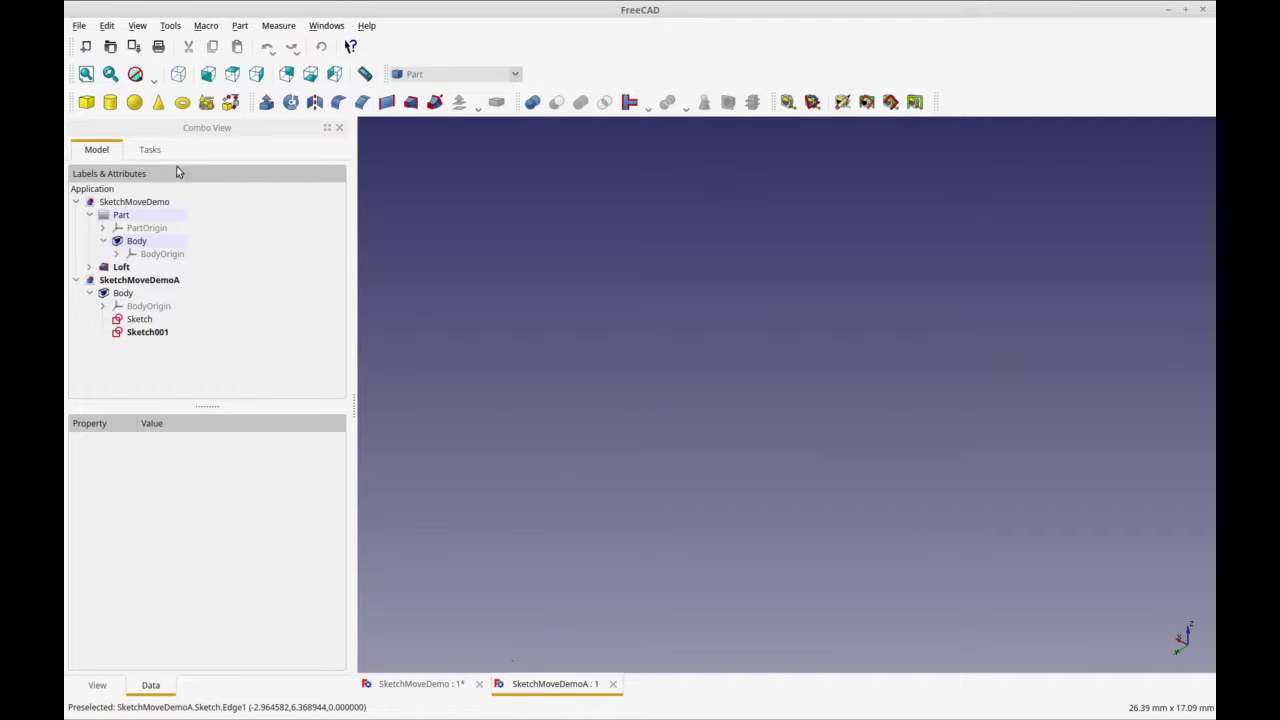
left_click(86, 74)
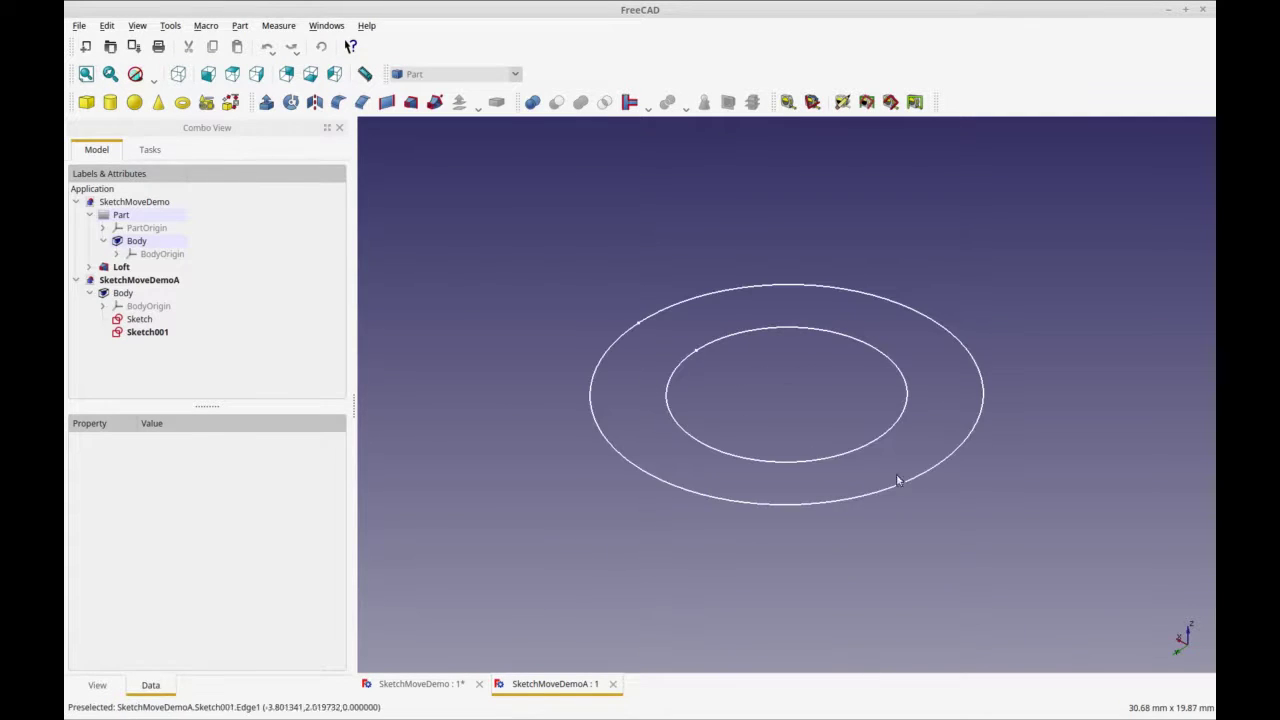
middle_click_drag(897, 480, 817, 546)
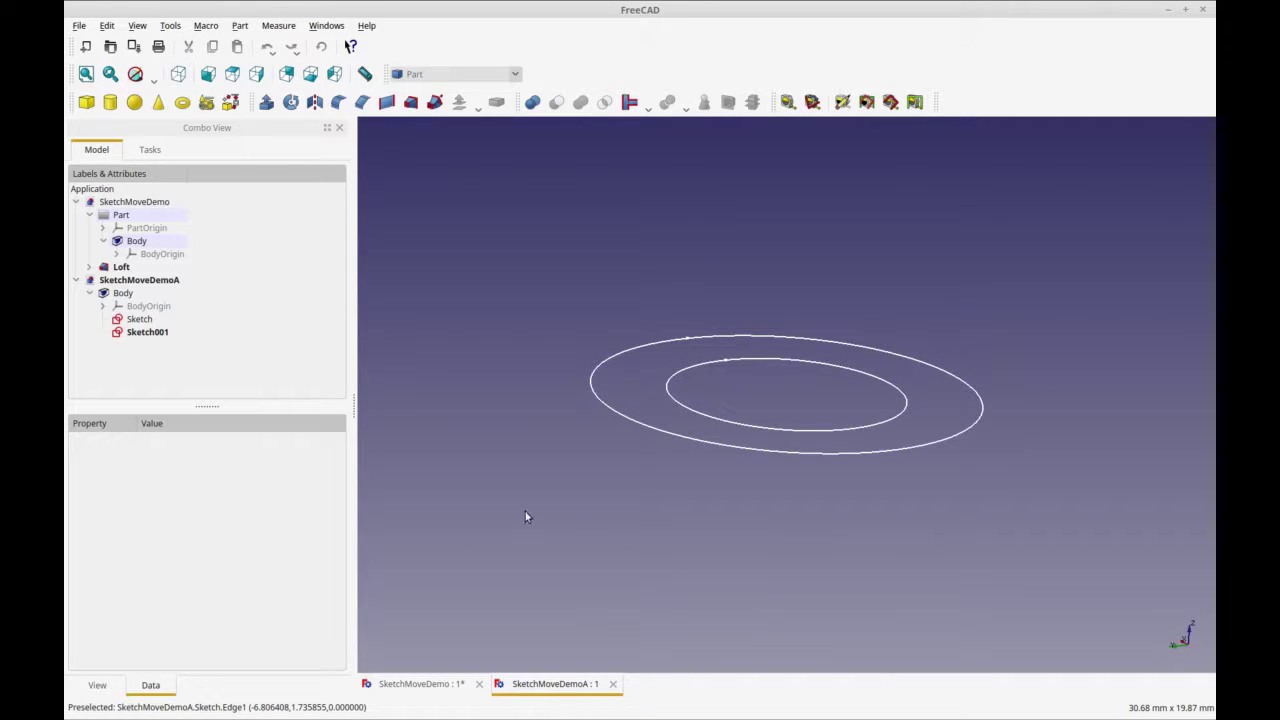
middle_click_drag(646, 529, 565, 528)
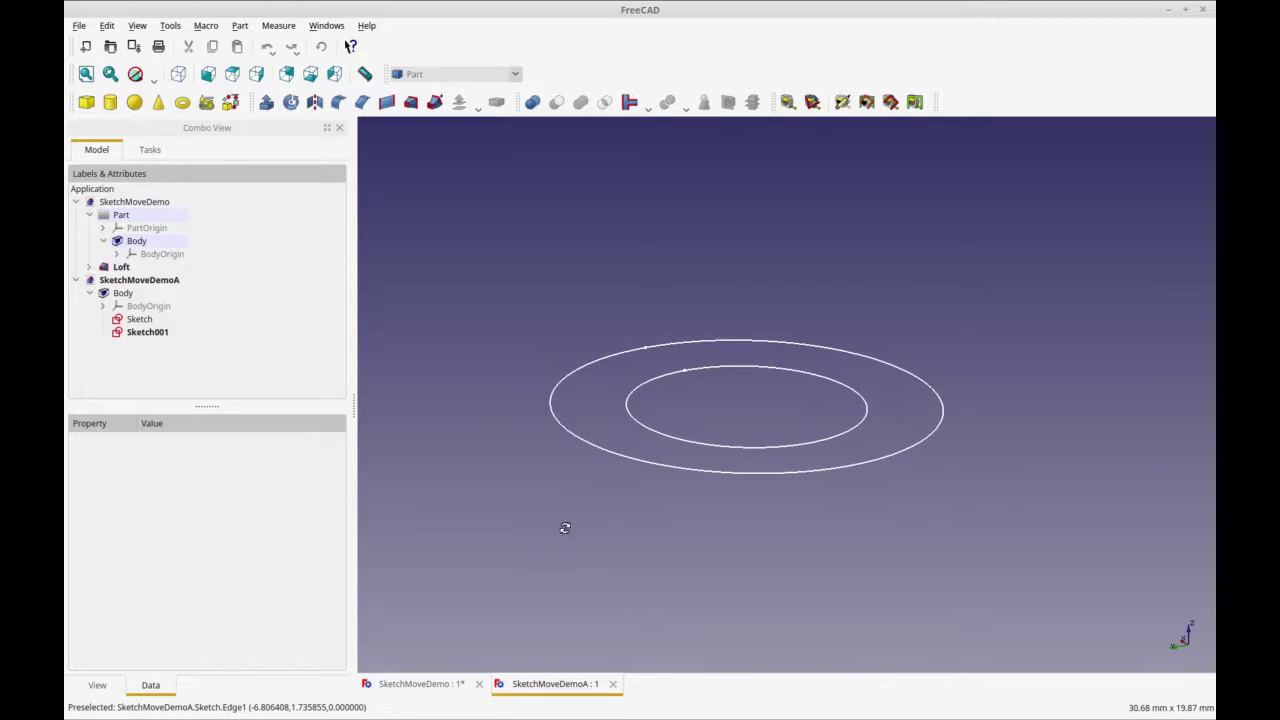
left_click(714, 447)
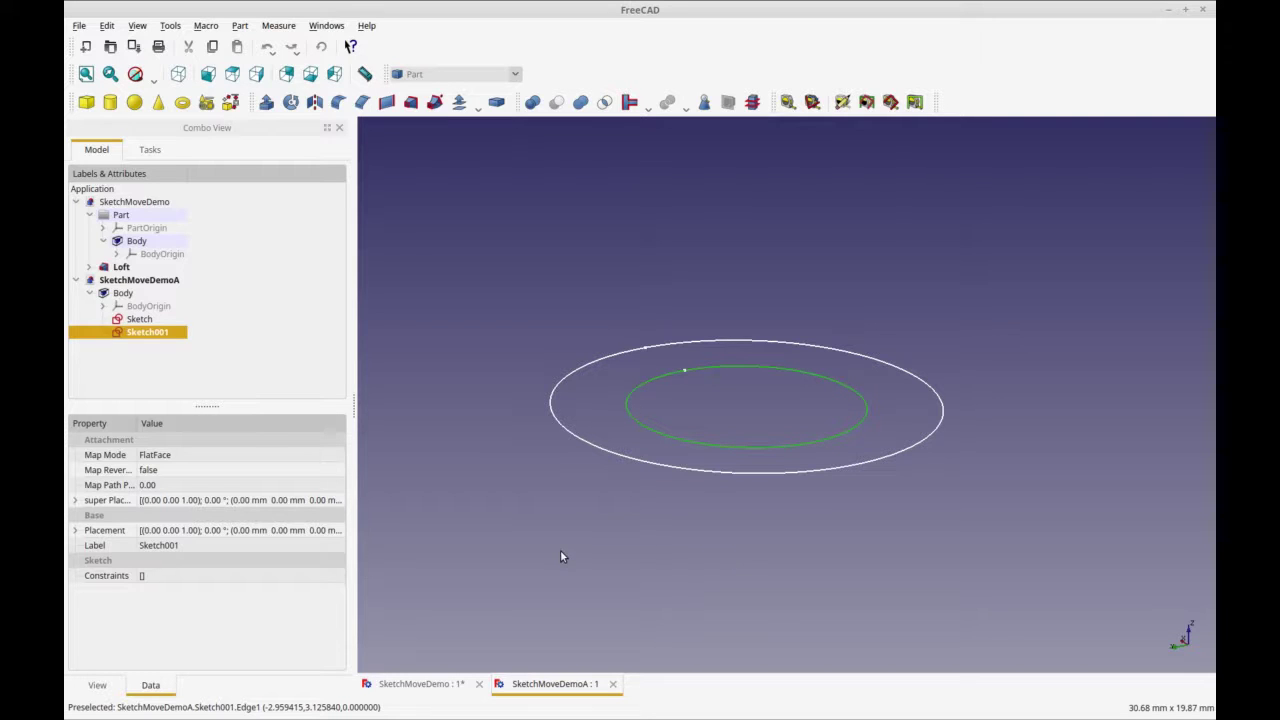
Load the Draft workbench and start a Draft Move of the selected inner ellipse.
left_click(516, 76)
left_click(495, 77)
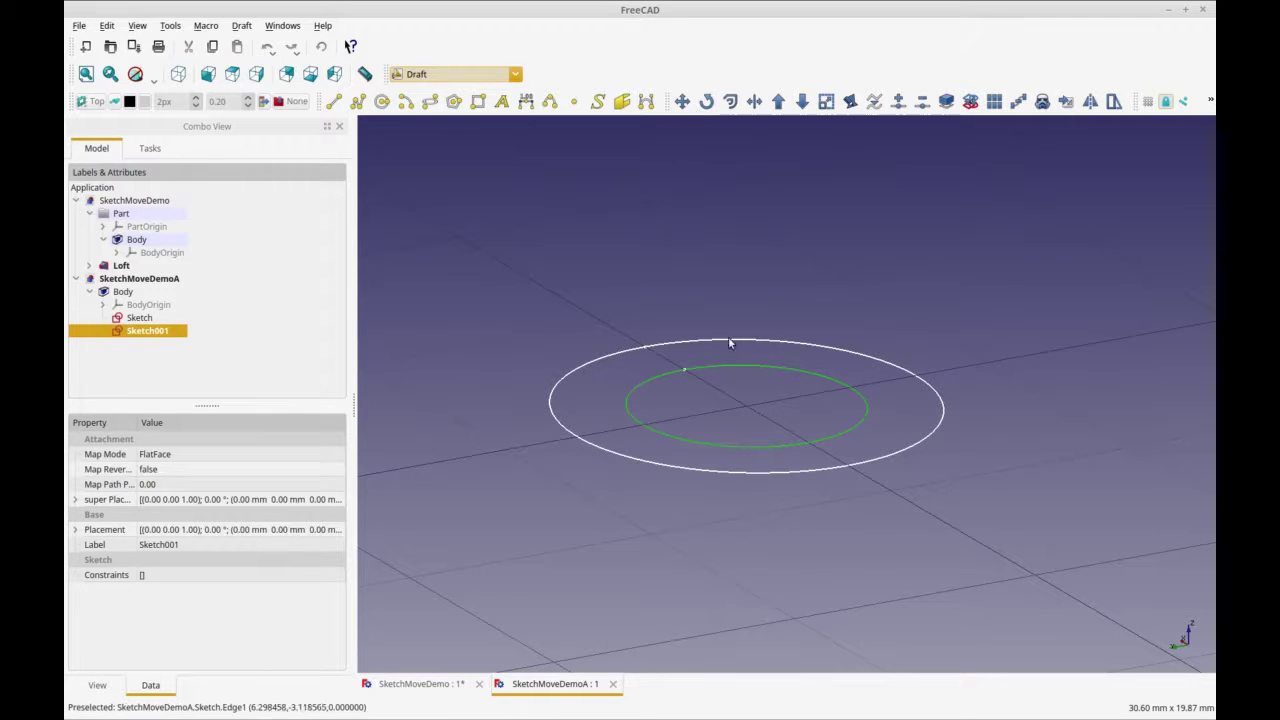
left_click(681, 101)
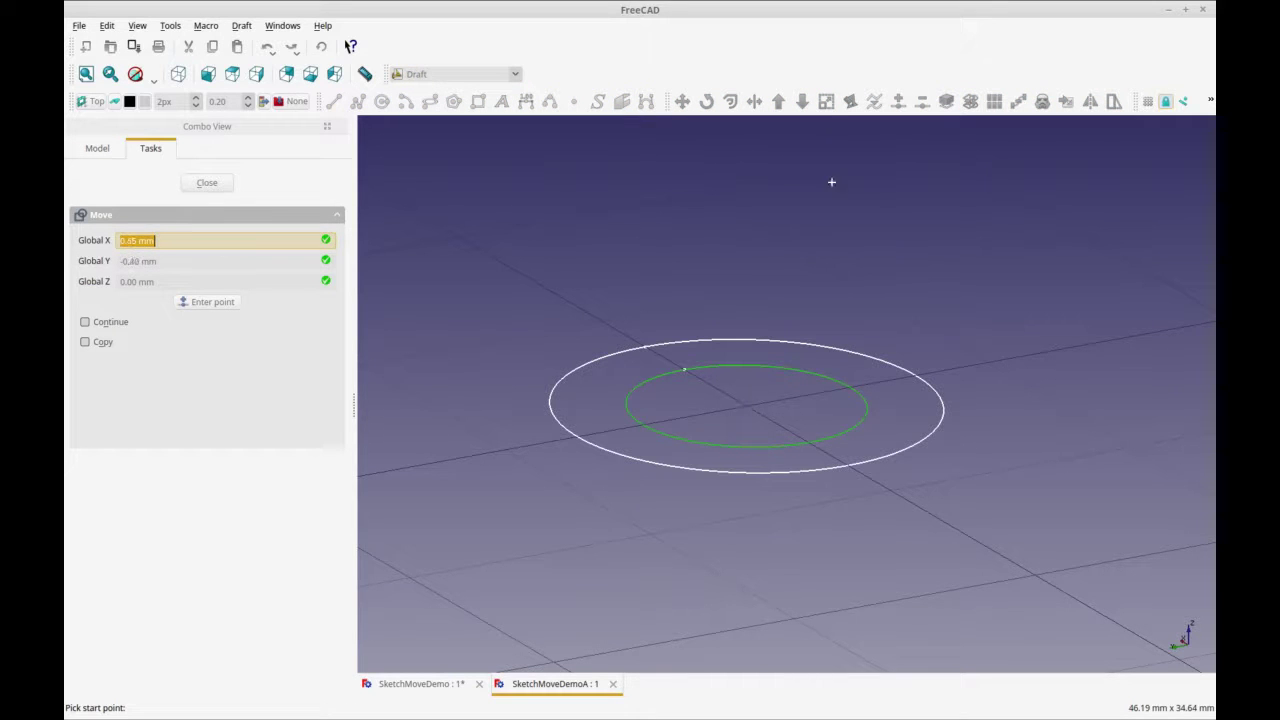
Move the inner ellipse from its centre, locked to the Z axis, to a point above.
left_click_drag(1136, 101, 540, 74)
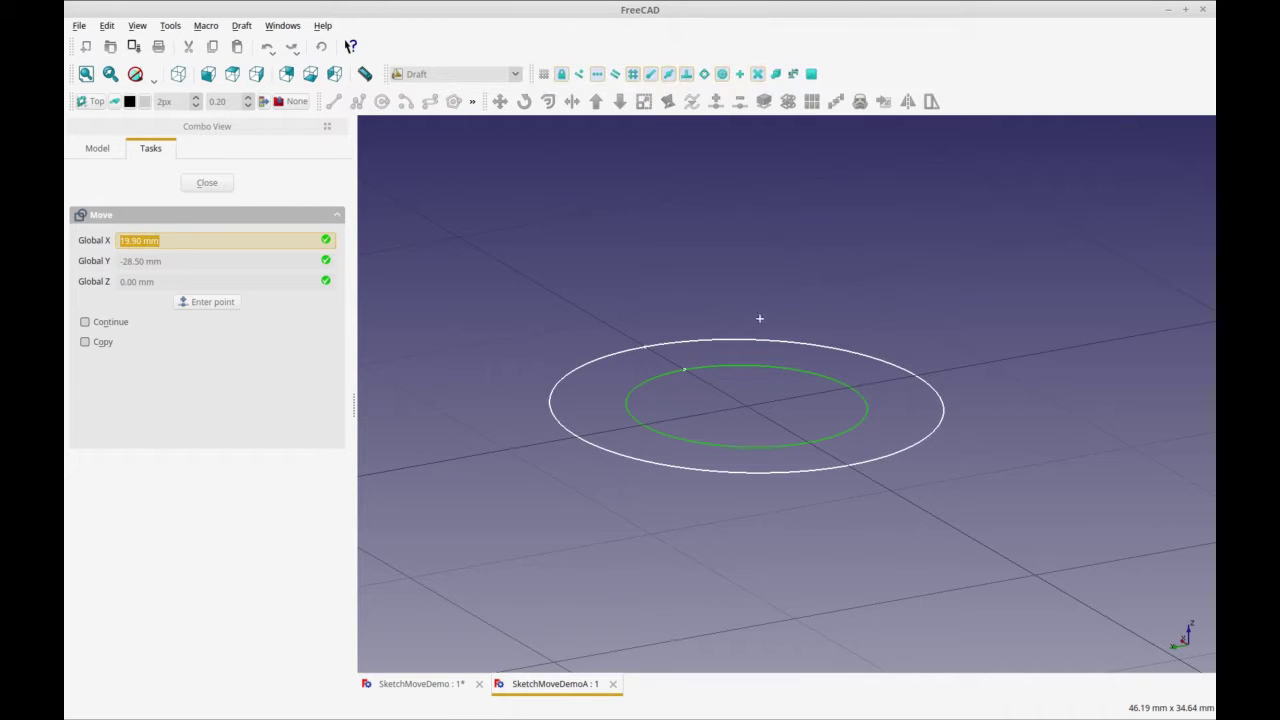
left_click(744, 404)
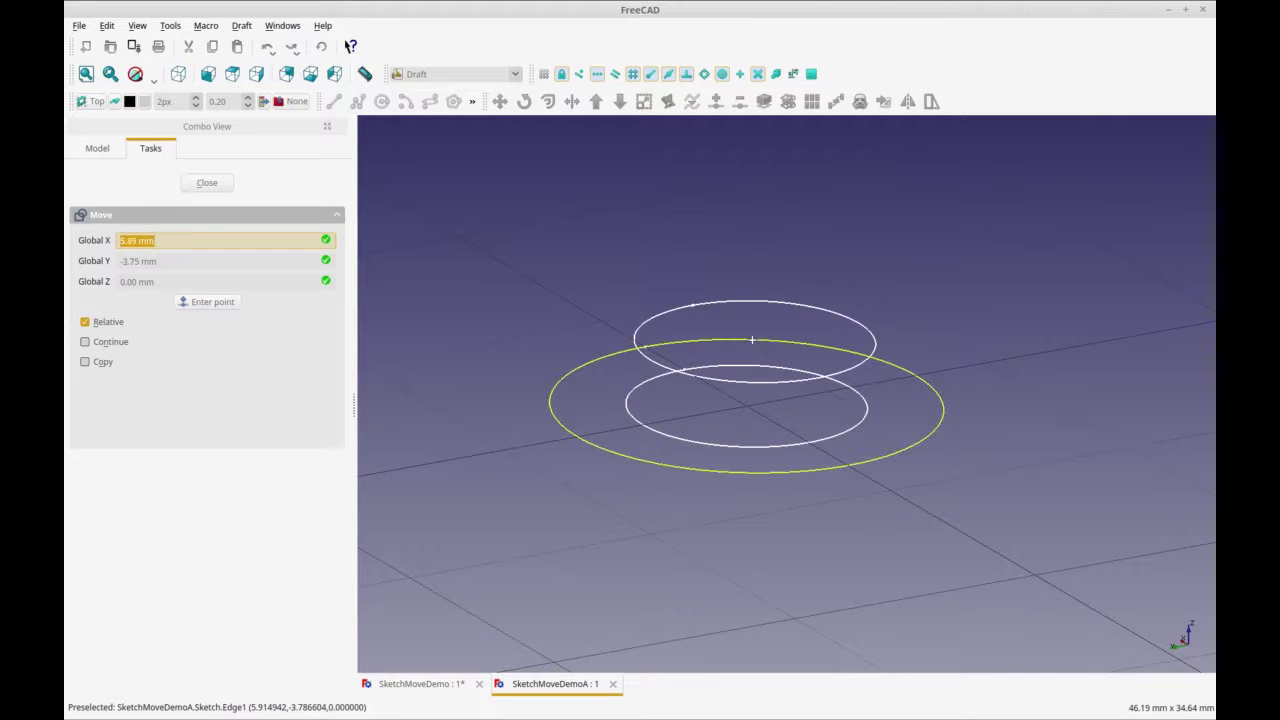
key("z")
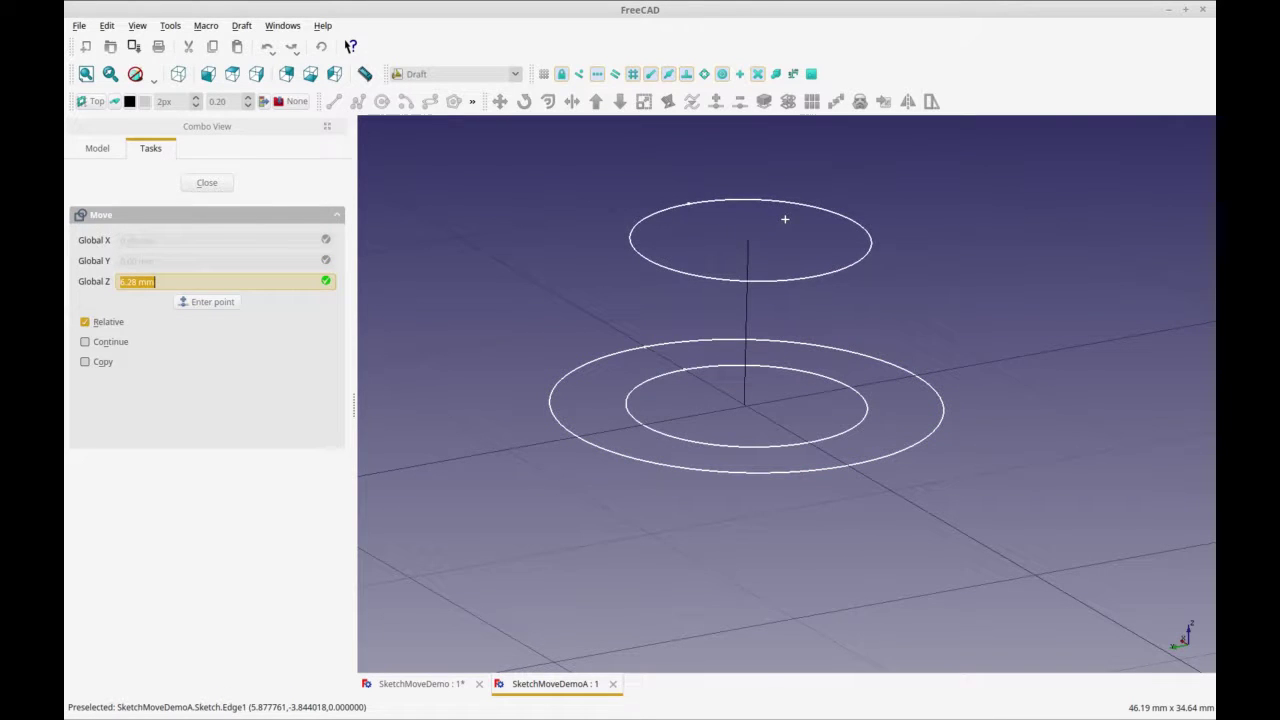
left_click(784, 218)
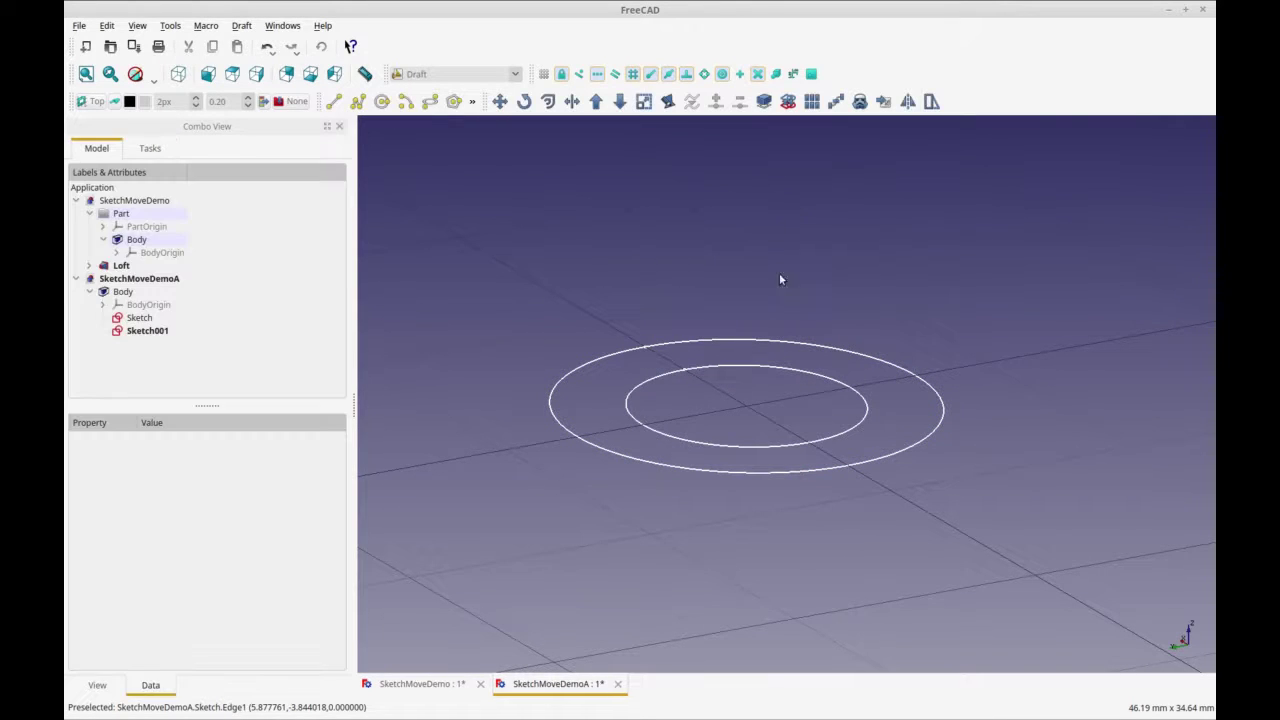
Reselect the inner ellipse, then inspect the SketchMoveDemo Loft and its Sketch and Sketch001 profiles.
left_click(748, 374)
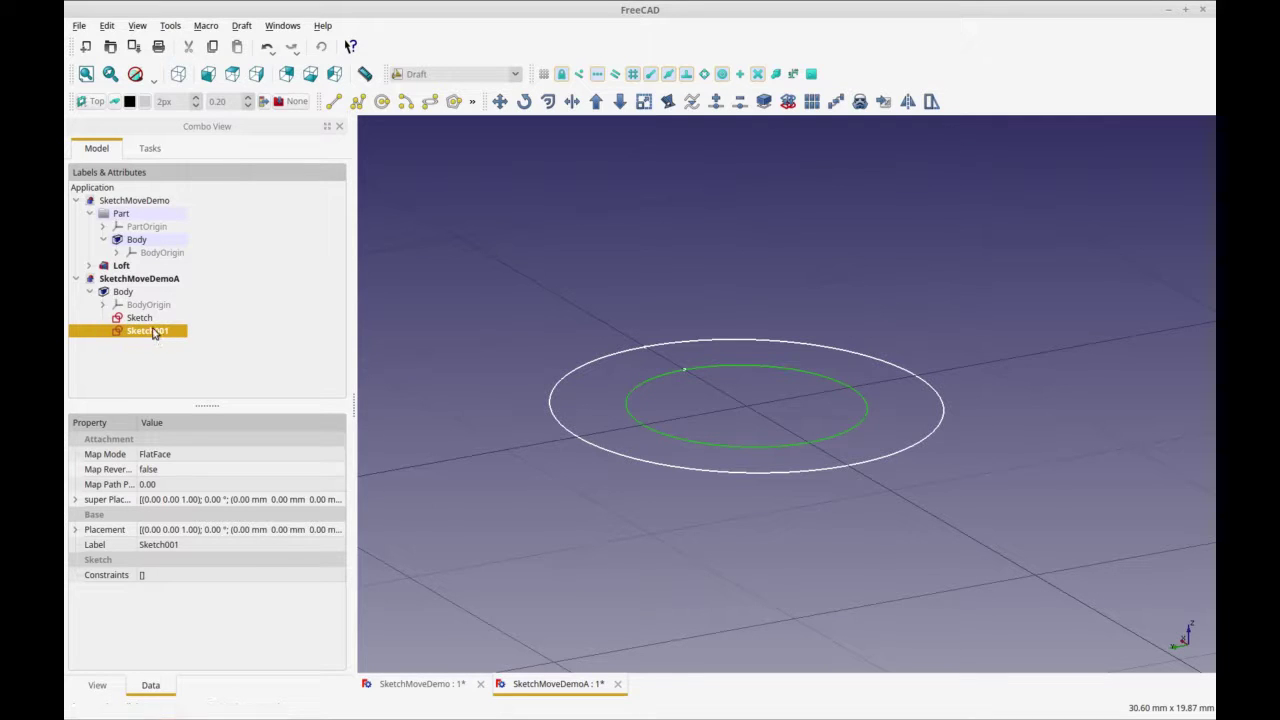
left_click(434, 682)
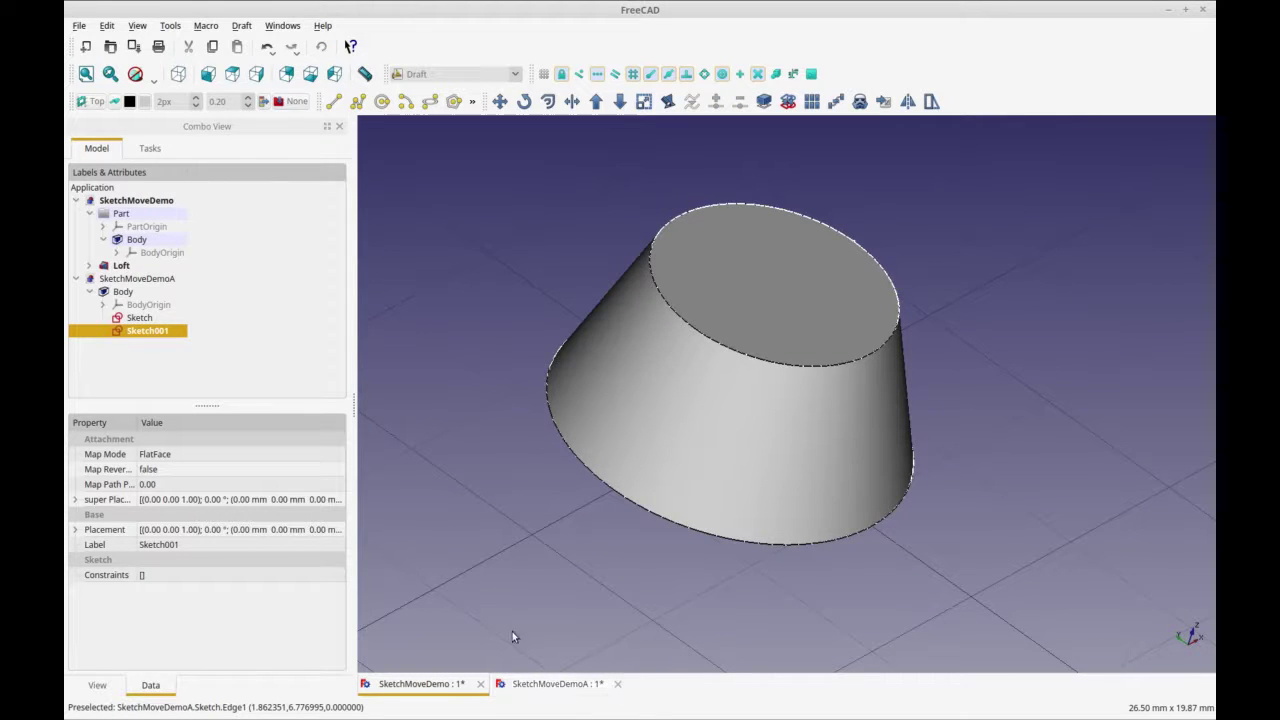
left_click(118, 253)
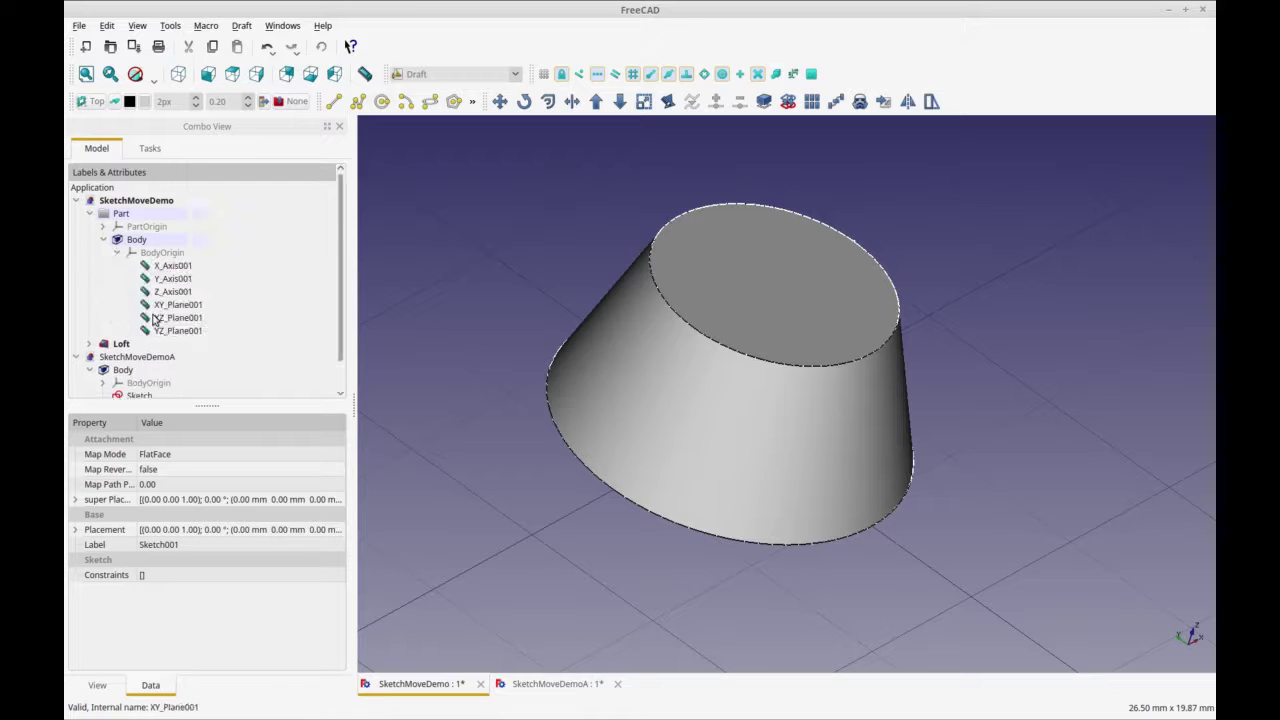
left_click(89, 343)
scroll(173, 345, "down", 1)
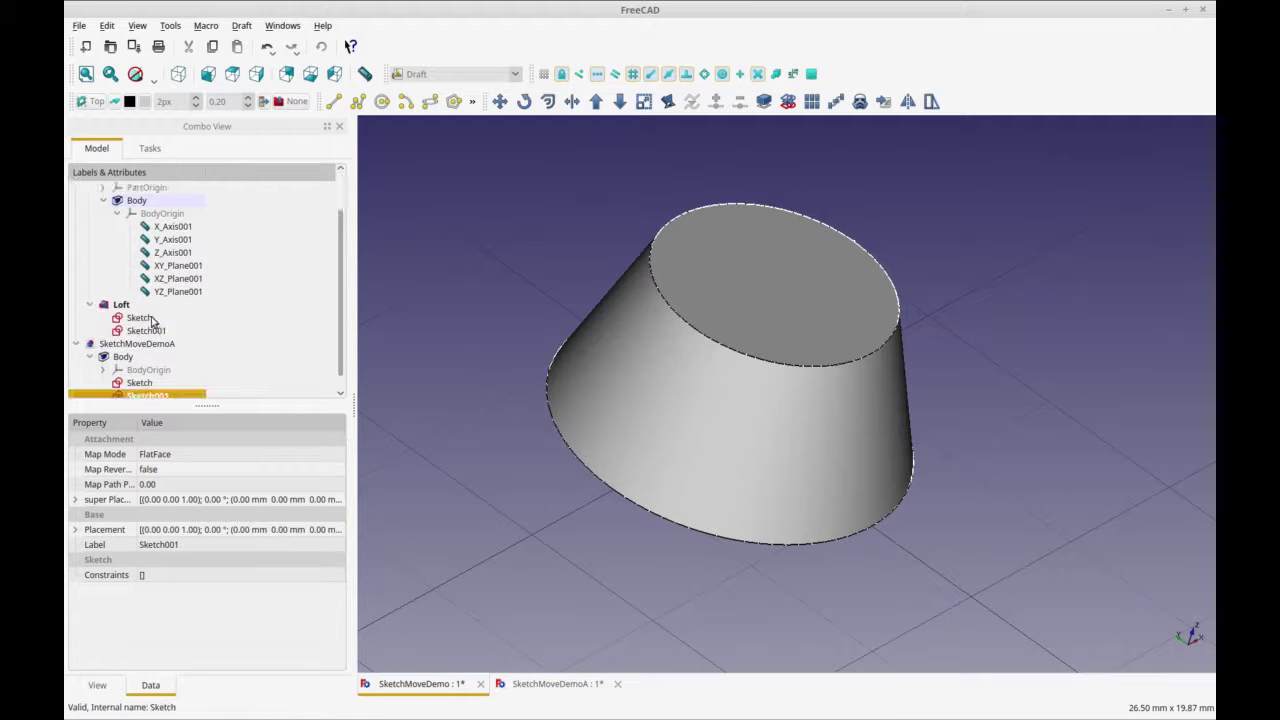
left_click(145, 318)
left_click(150, 330)
left_click(122, 306)
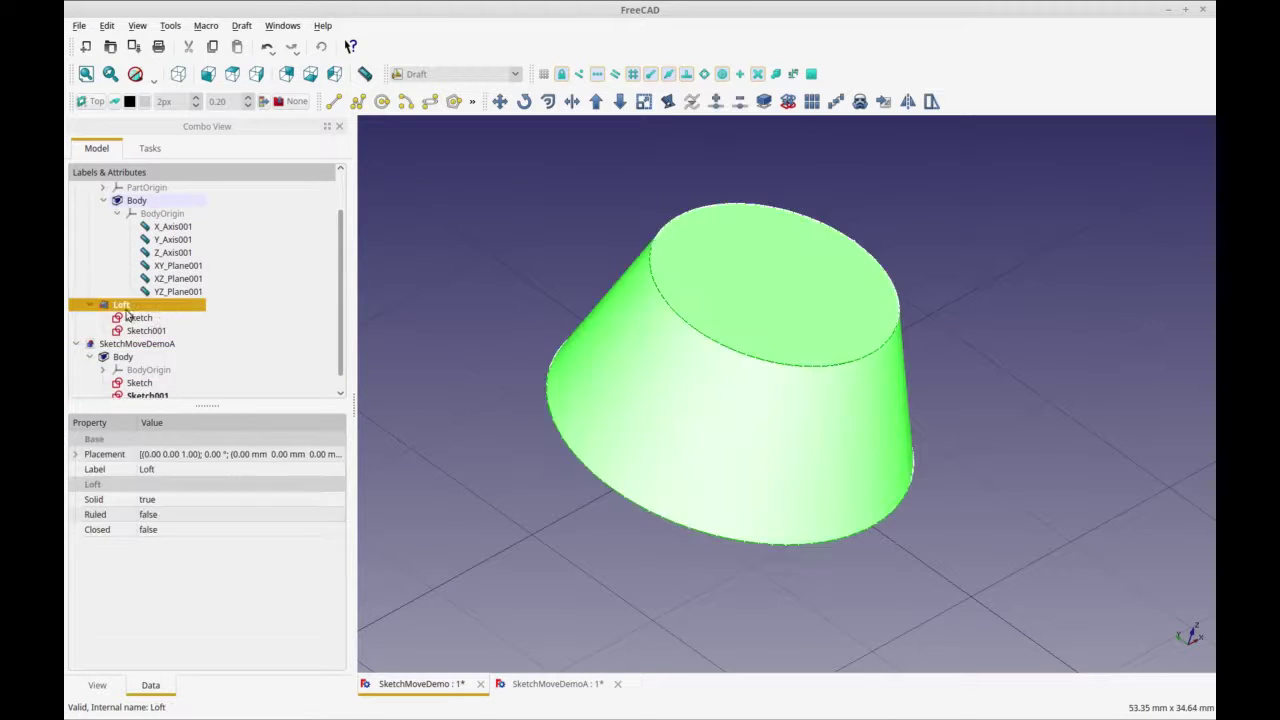
left_click(457, 468)
scroll(333, 392, "down", 1)
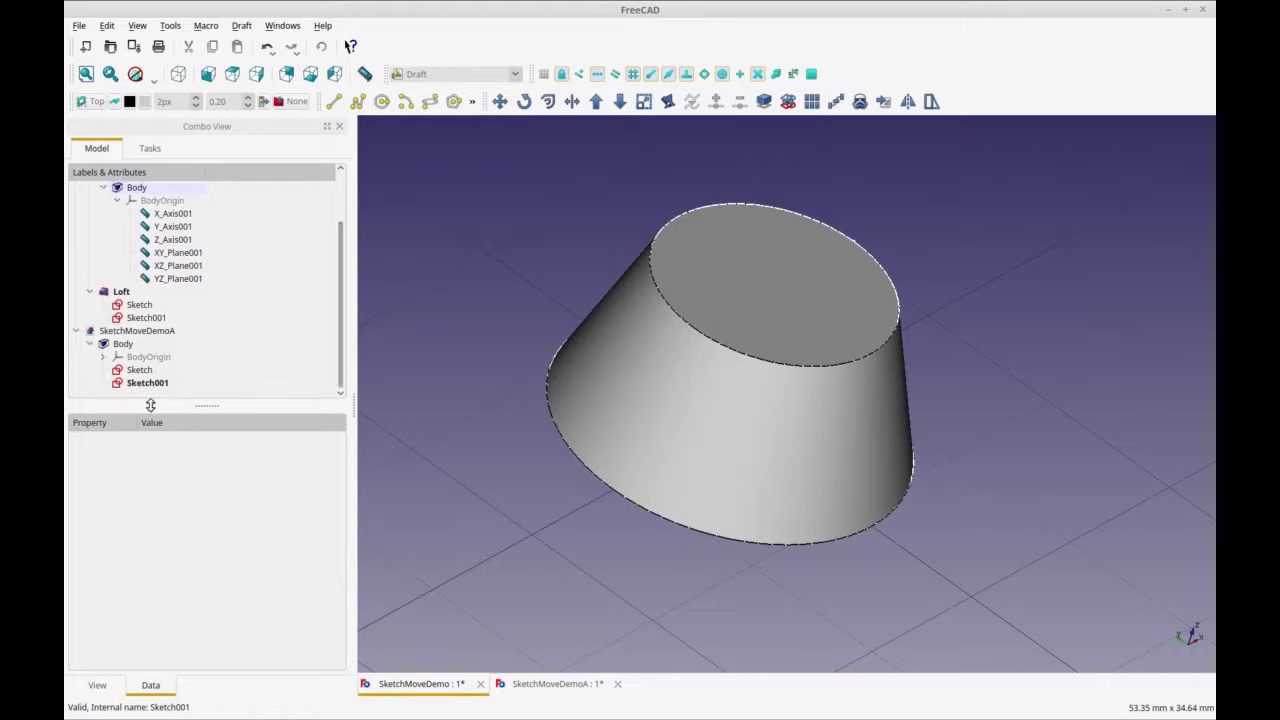
Back in SketchMoveDemoA, select Sketch001 and switch to Part Design with the model tree shown.
left_click(528, 685)
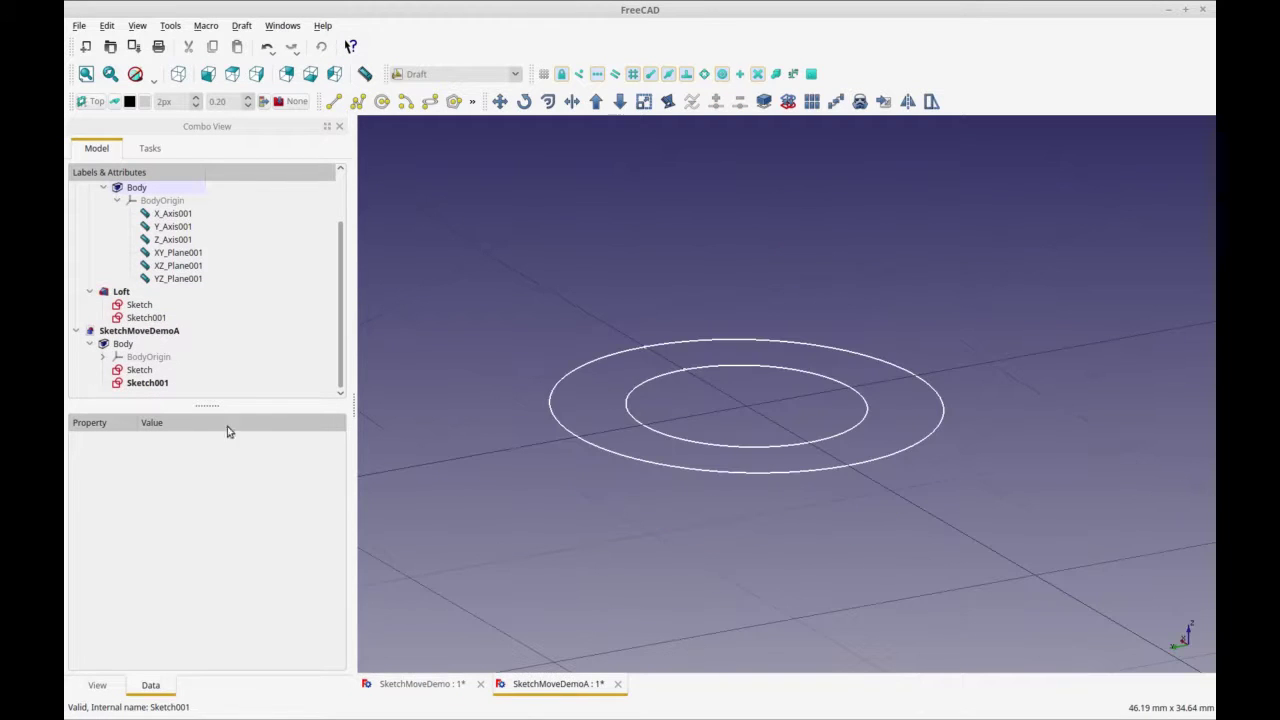
left_click(150, 383)
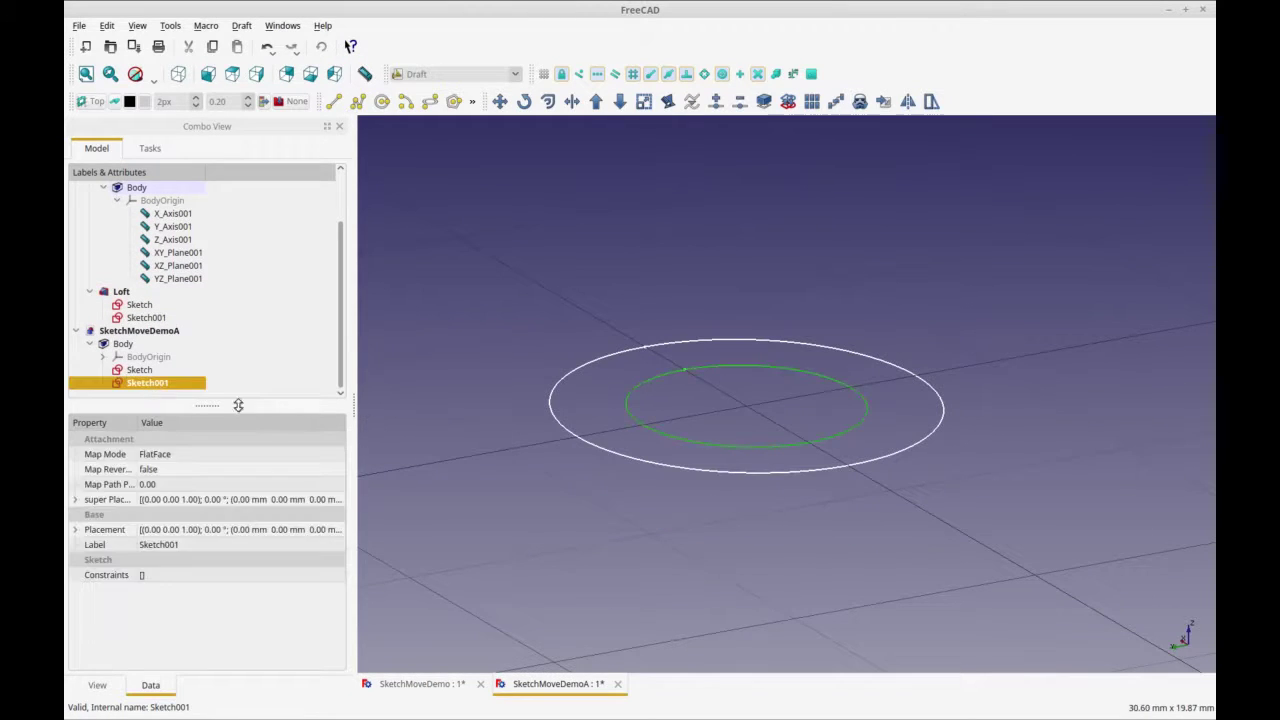
left_click(506, 78)
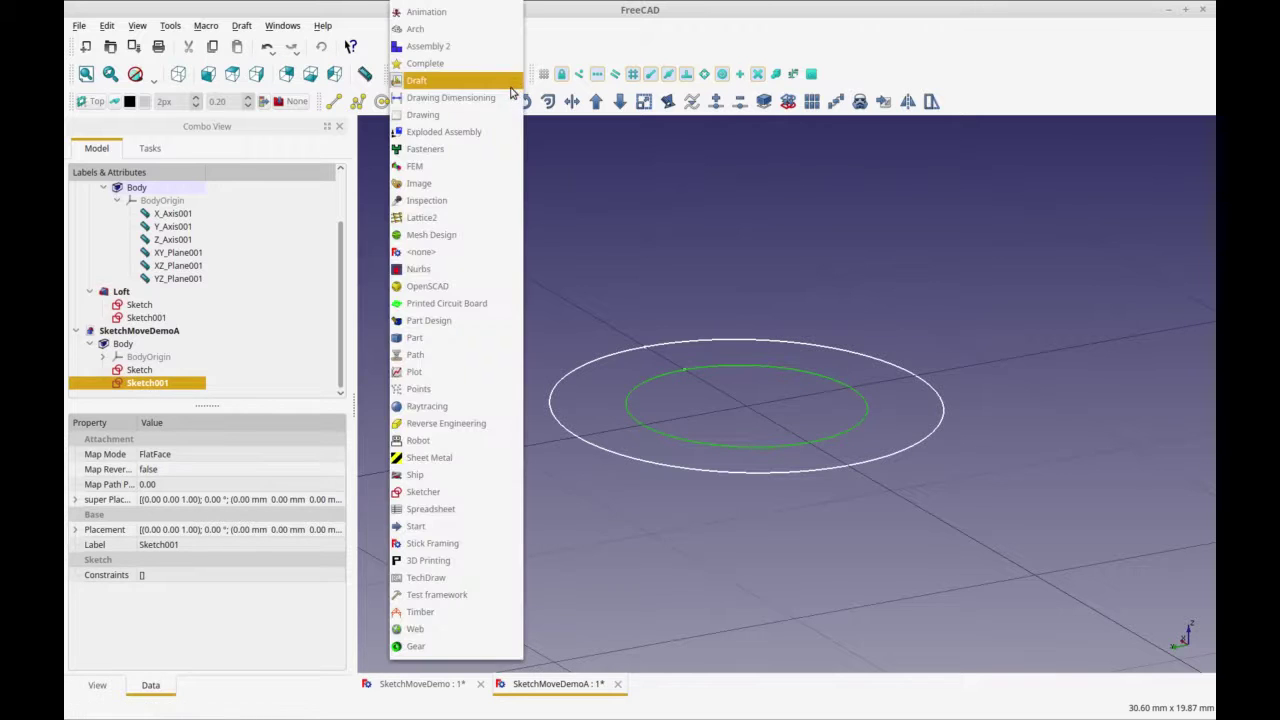
left_click(477, 319)
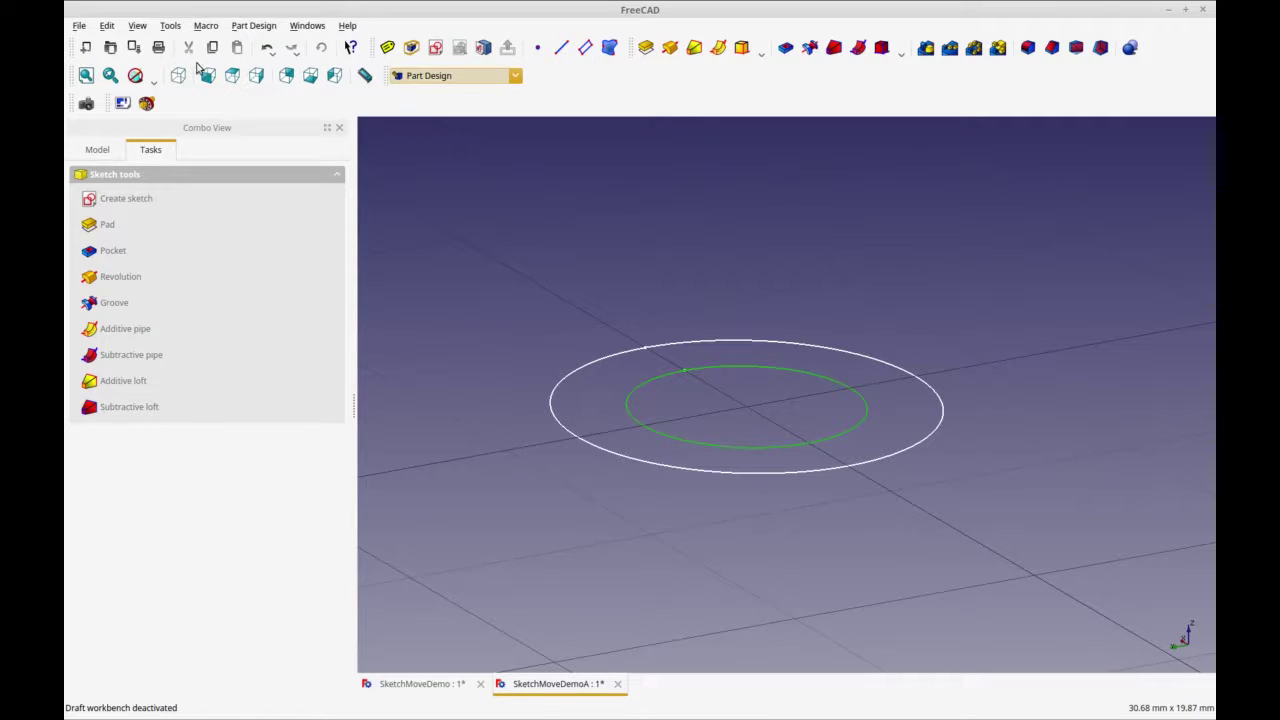
left_click(110, 150)
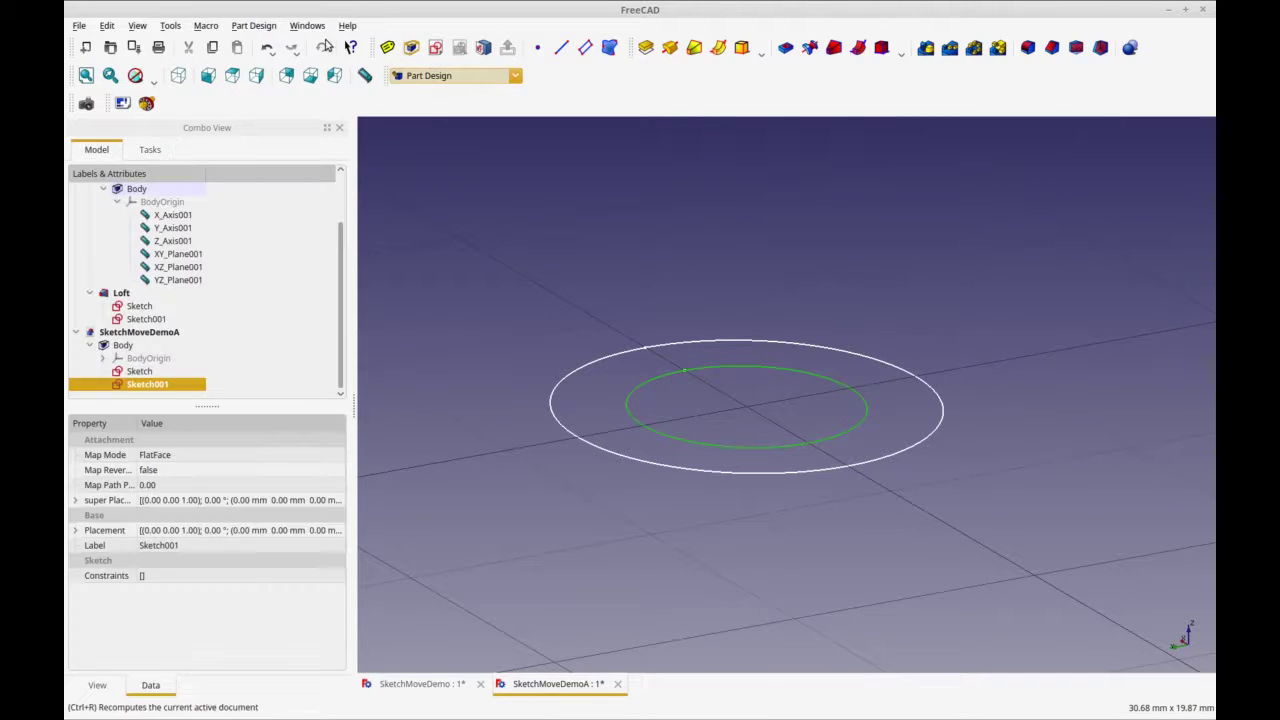
Detach Sketch001 from its support with Reorient sketch, keeping its current orientation.
left_click(262, 27)
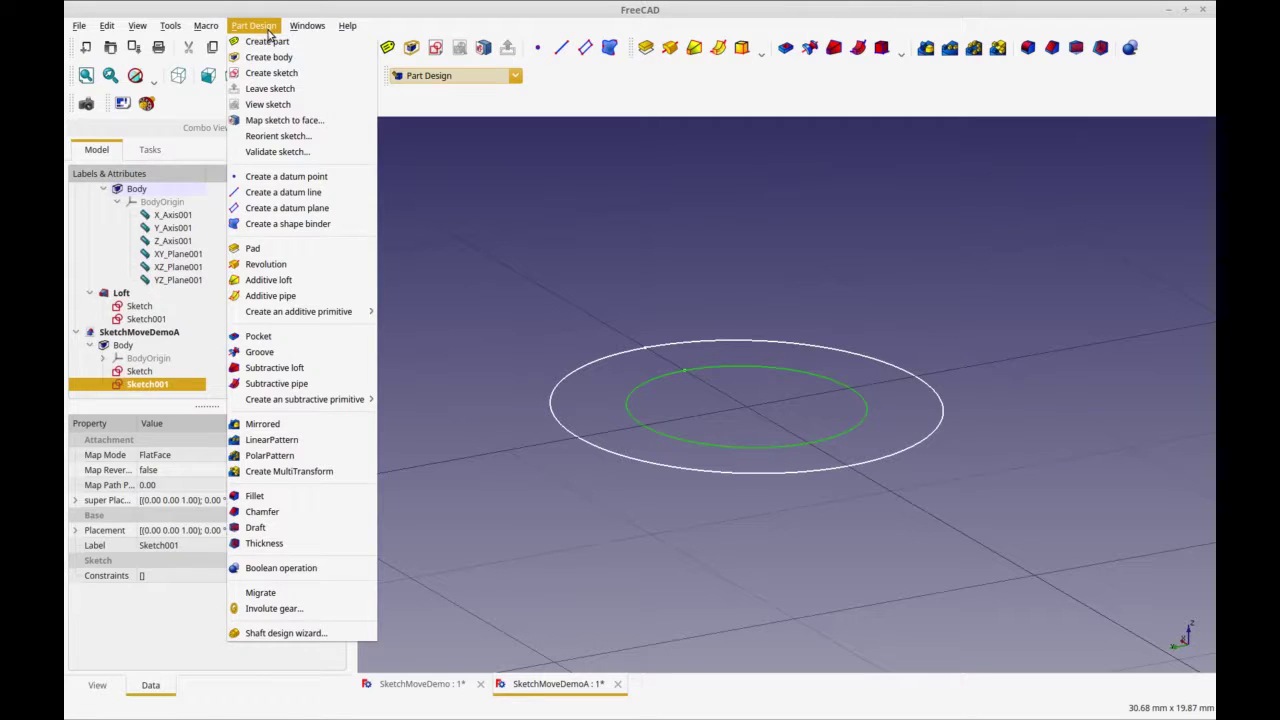
left_click(291, 136)
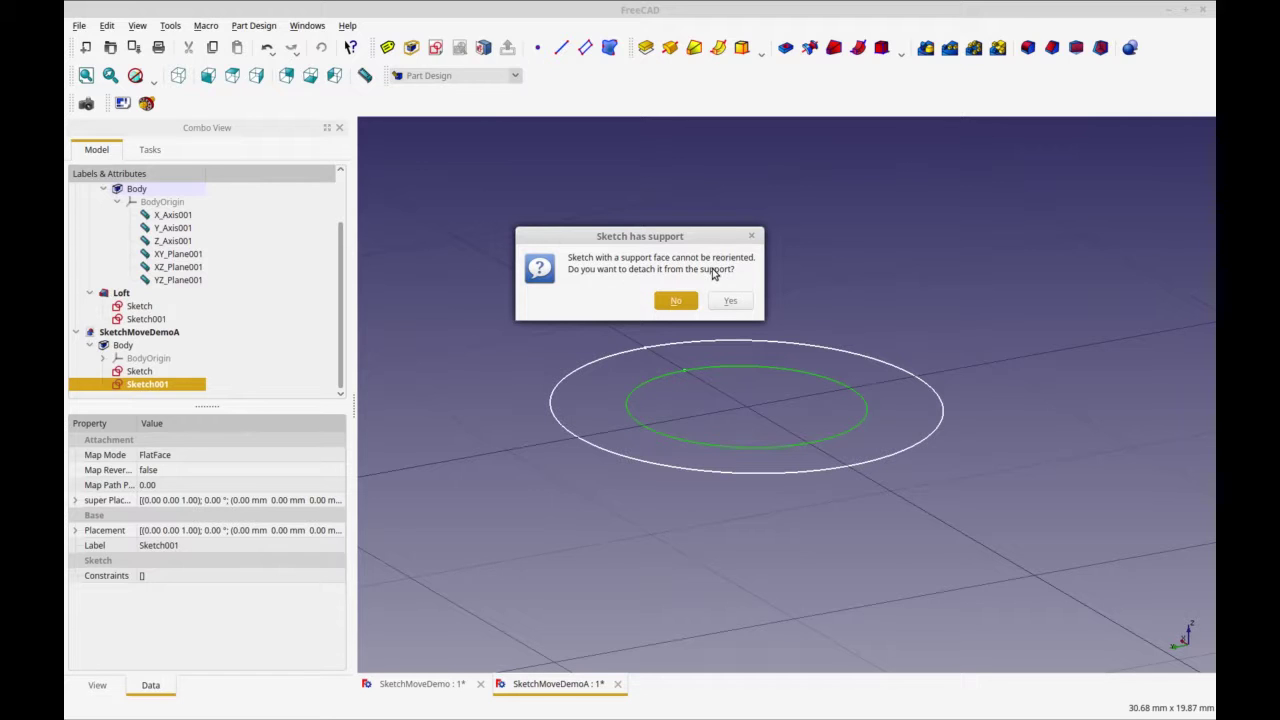
left_click(729, 301)
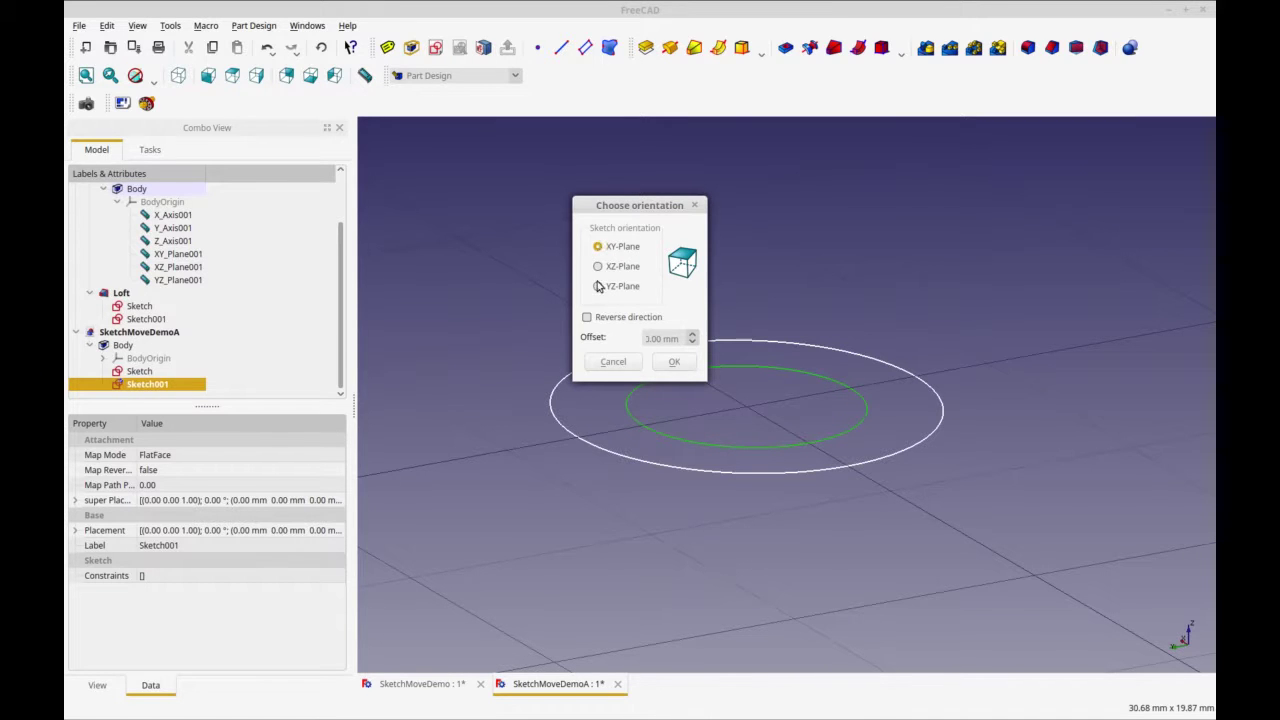
left_click(606, 366)
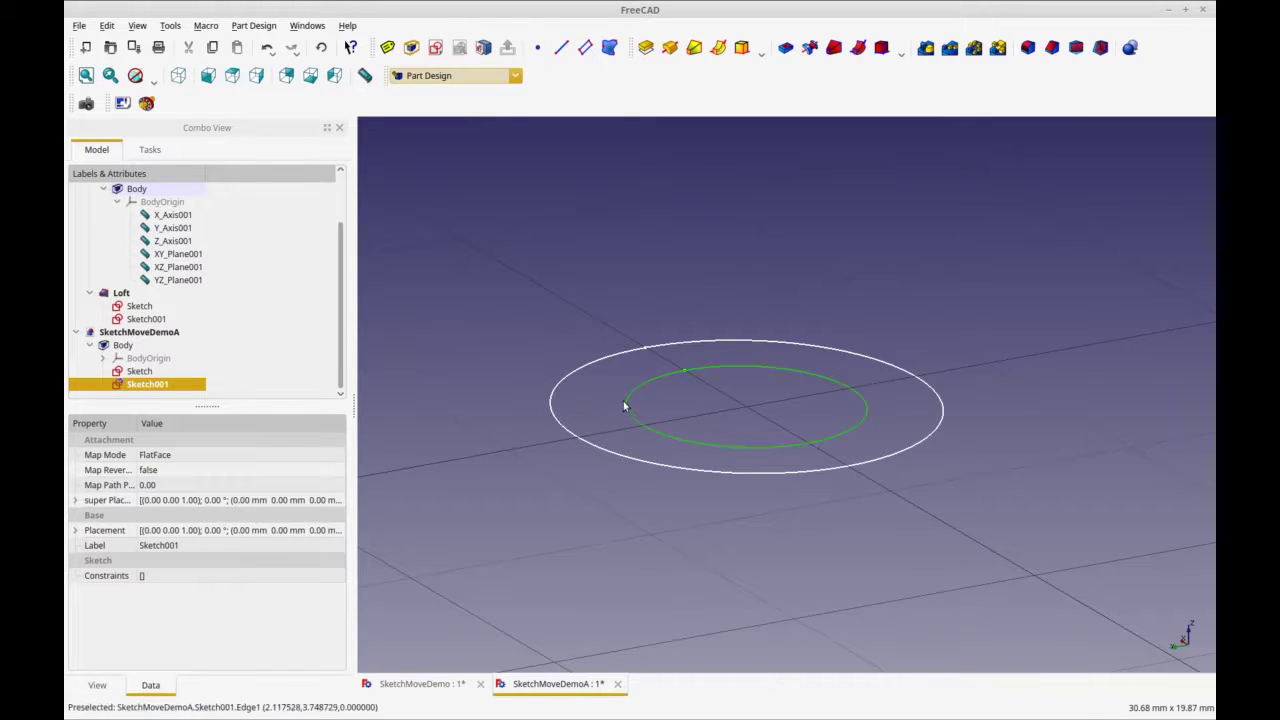
Return to the Draft workbench and set the working plane to XY (top).
left_click(512, 78)
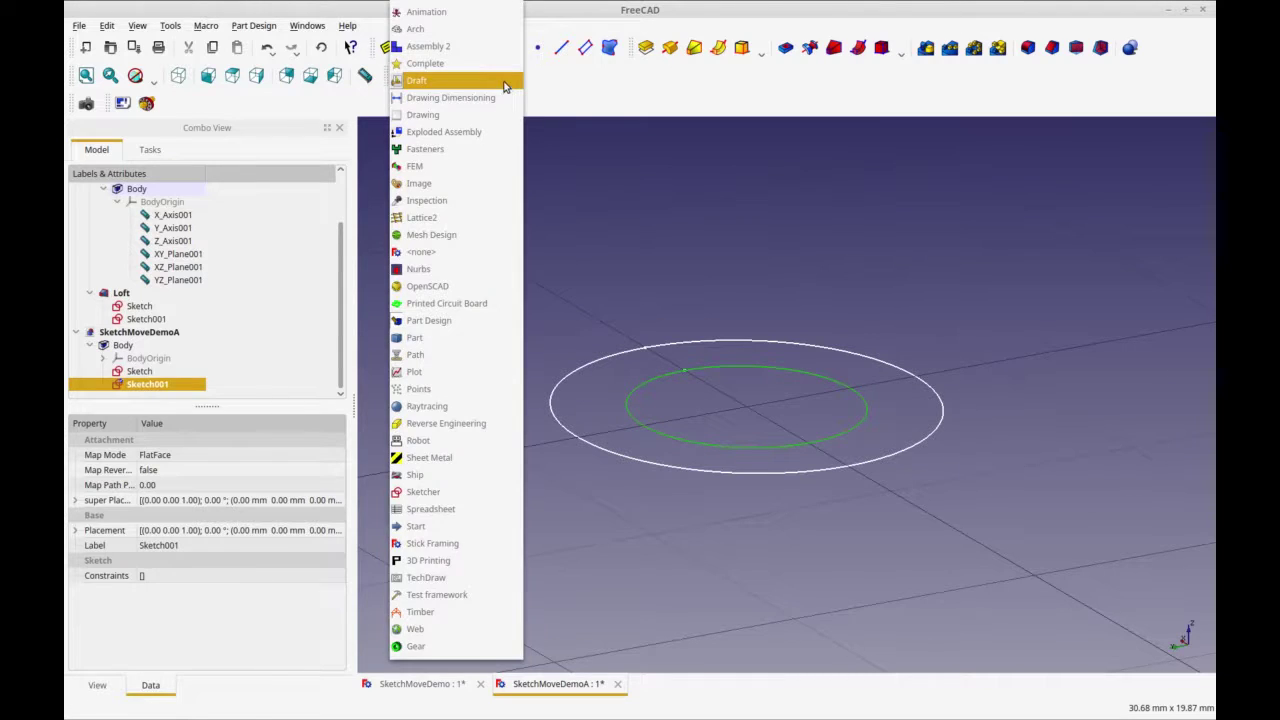
left_click(505, 82)
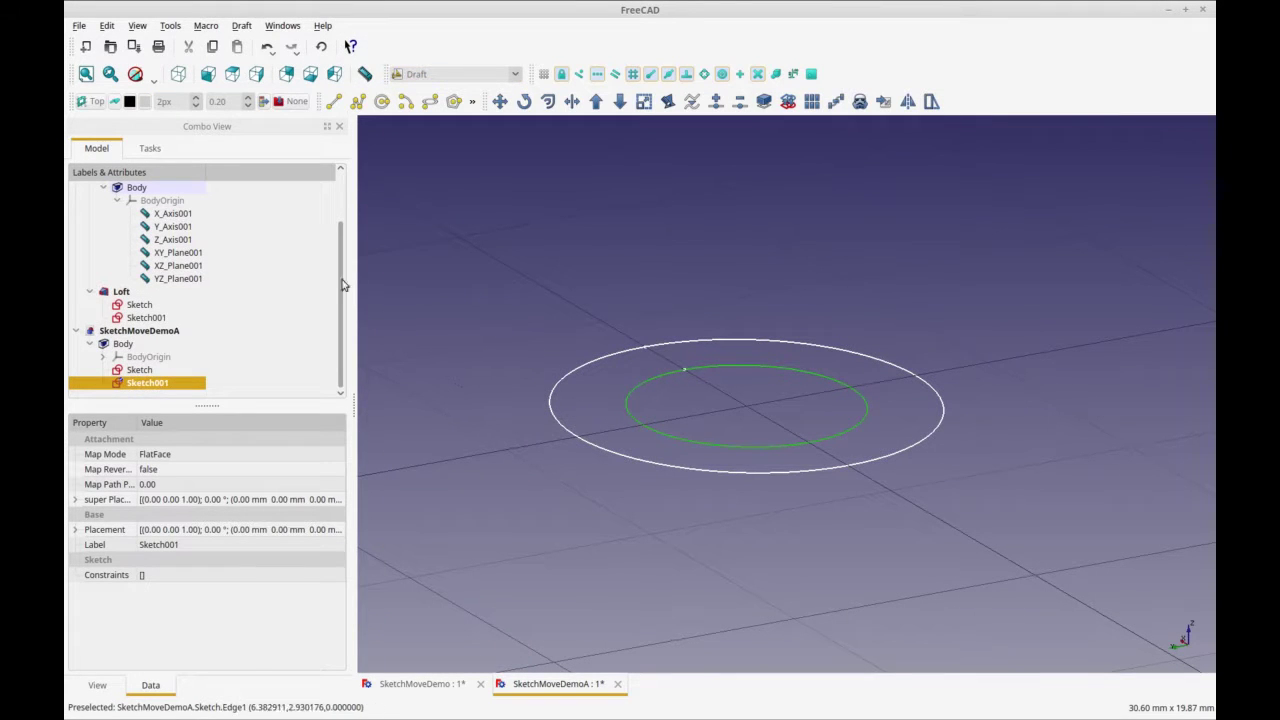
left_click(97, 104)
left_click(112, 262)
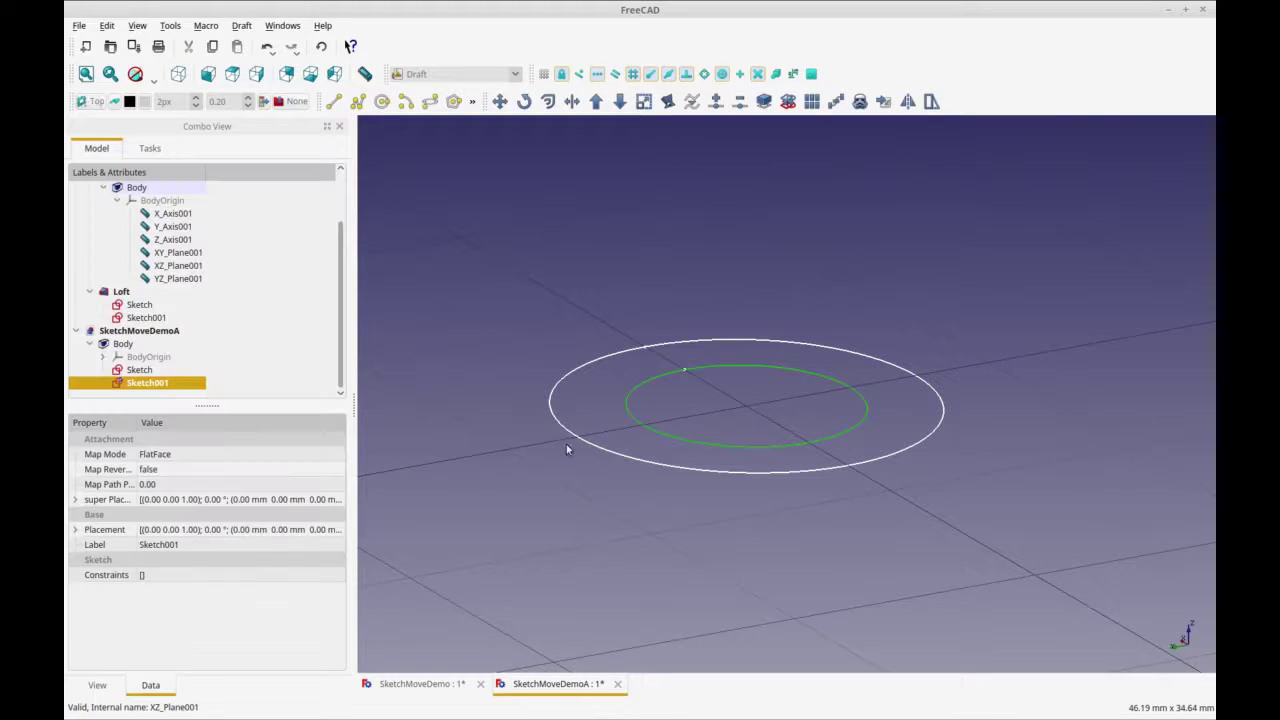
Move Sketch001 from its centre about 8.47 mm straight up along Z.
left_click(500, 101)
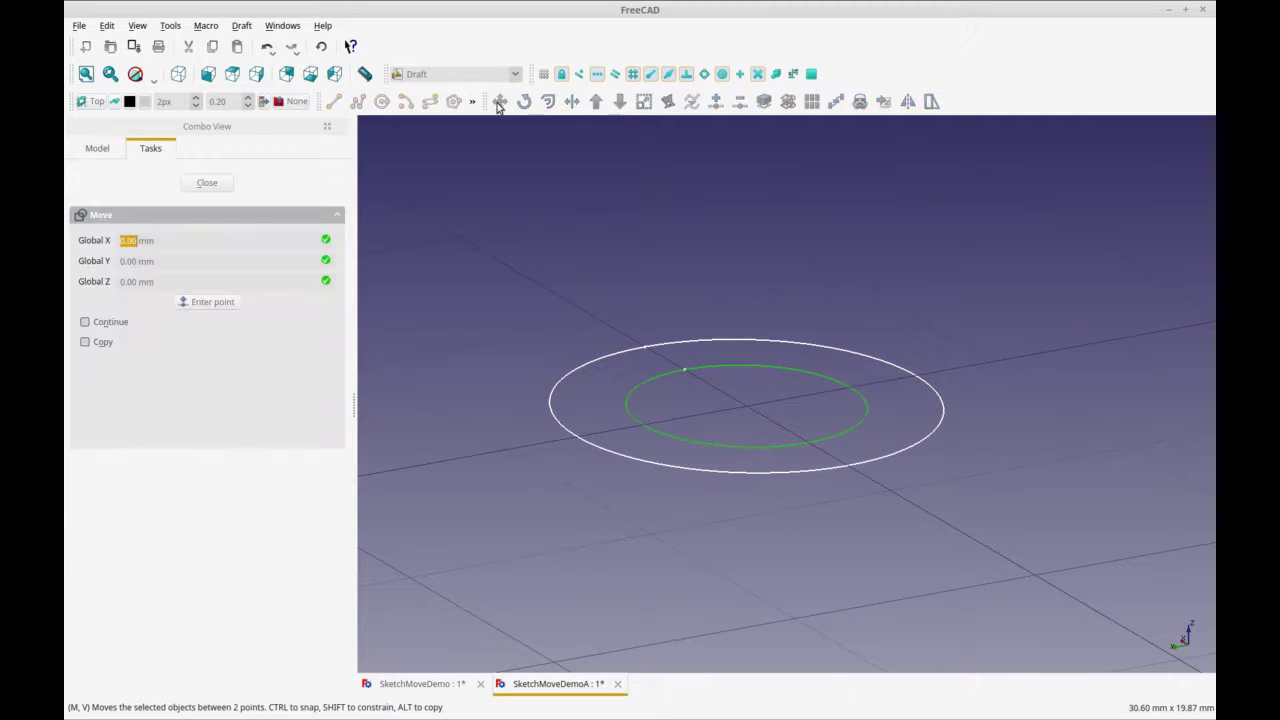
left_click(747, 403)
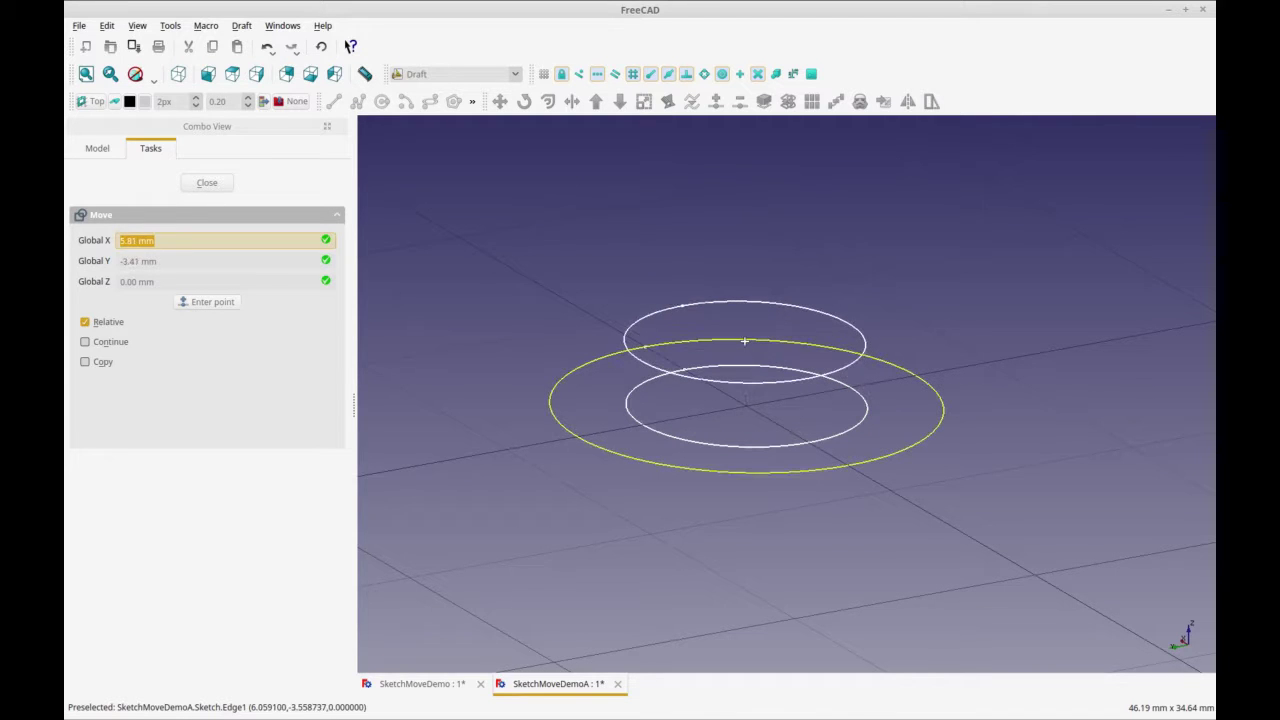
key("z")
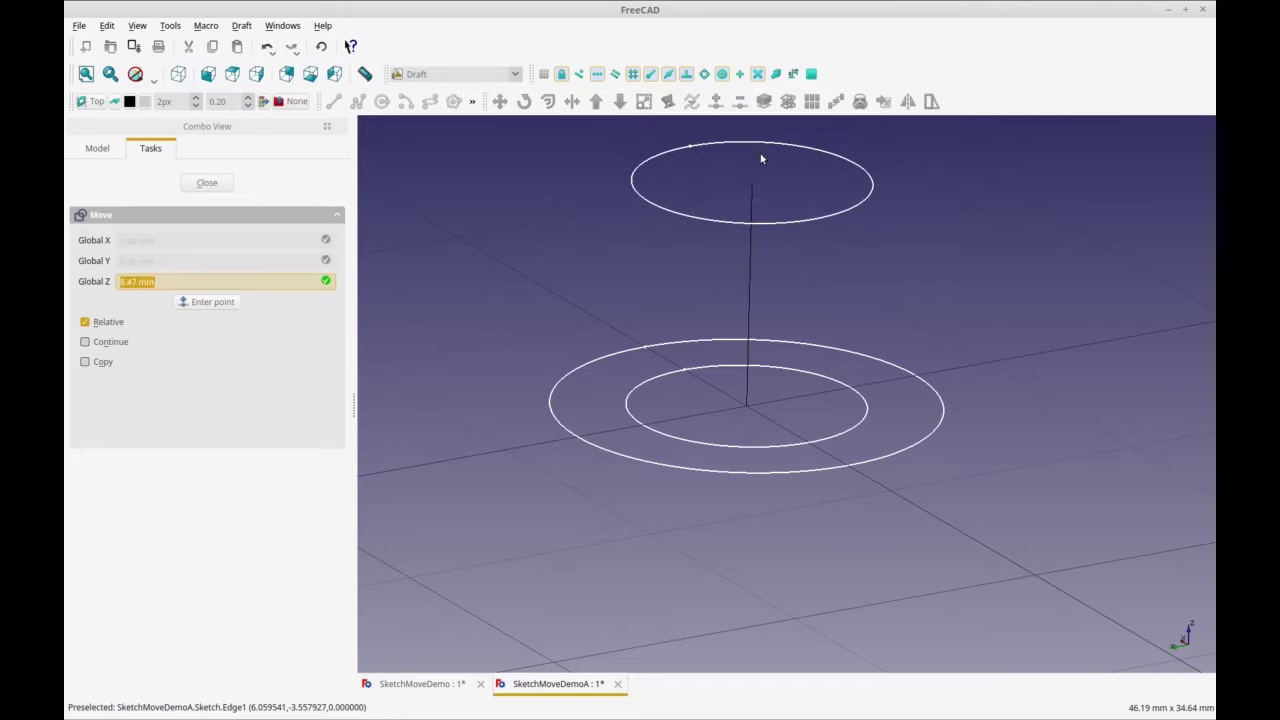
left_click(760, 158)
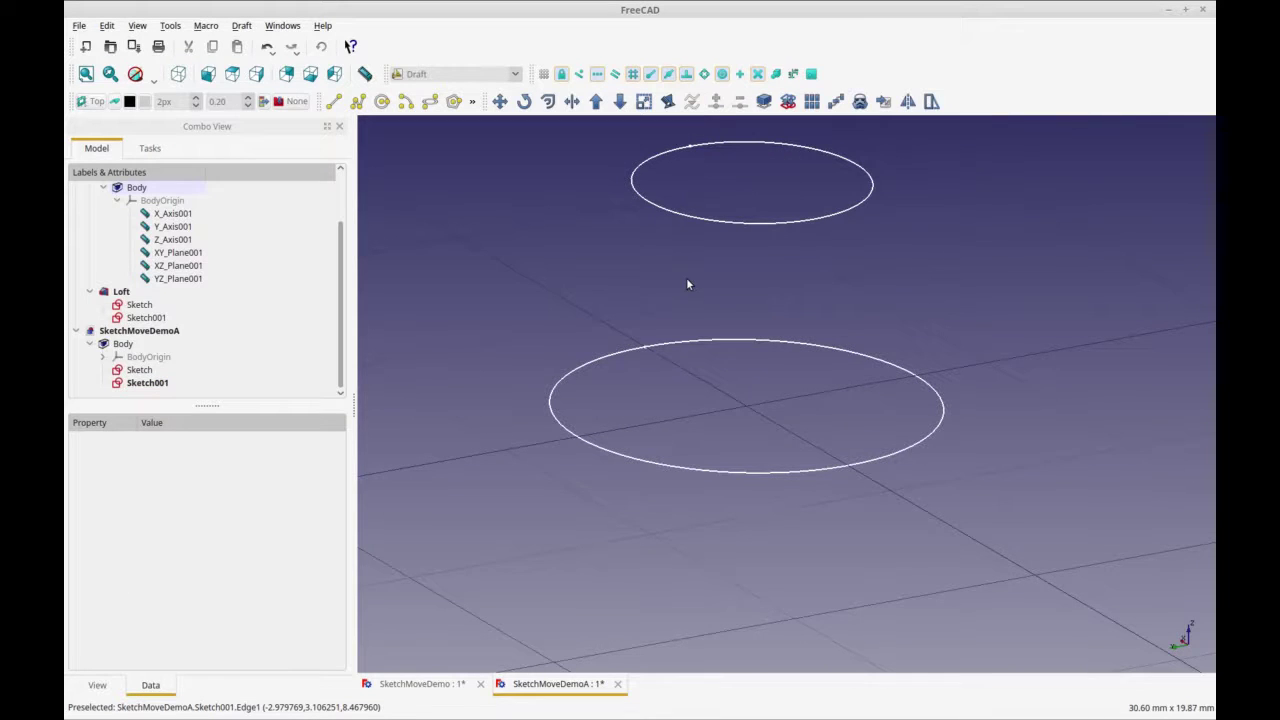
Frame both stacked ellipses, then go back to the SketchMoveDemo loft document.
middle_click_drag(687, 284, 684, 336)
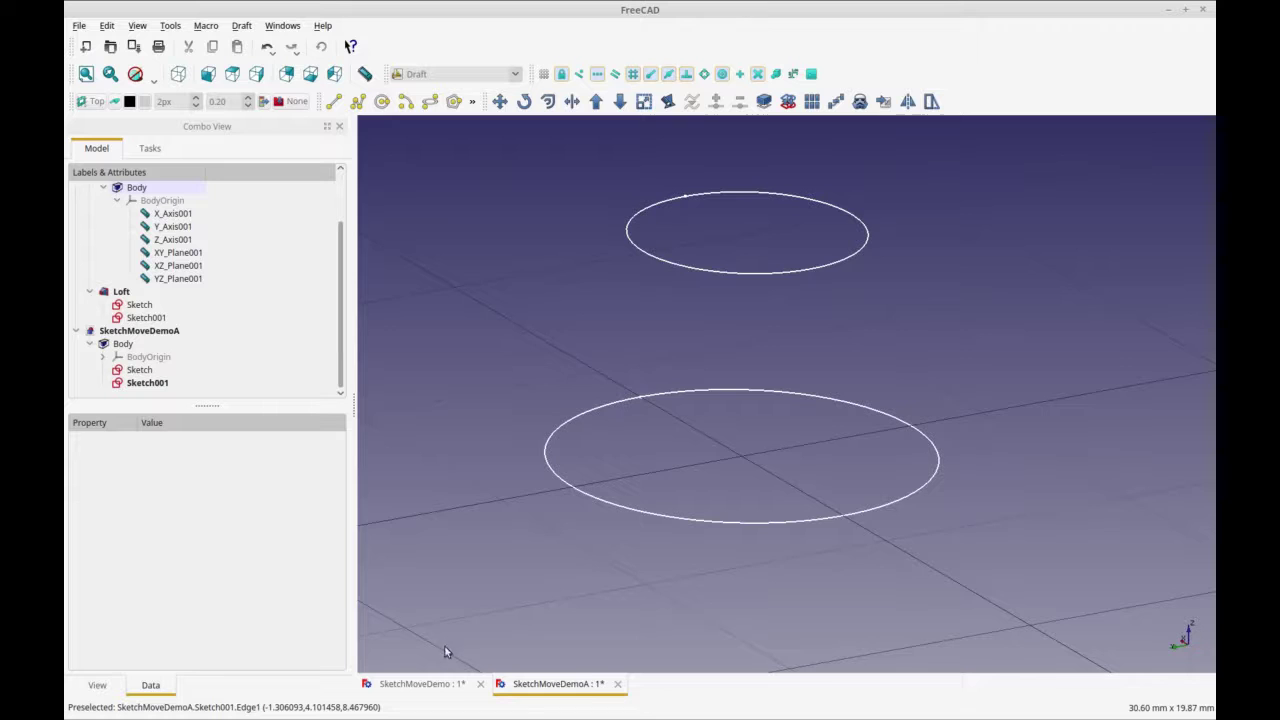
left_click(441, 683)
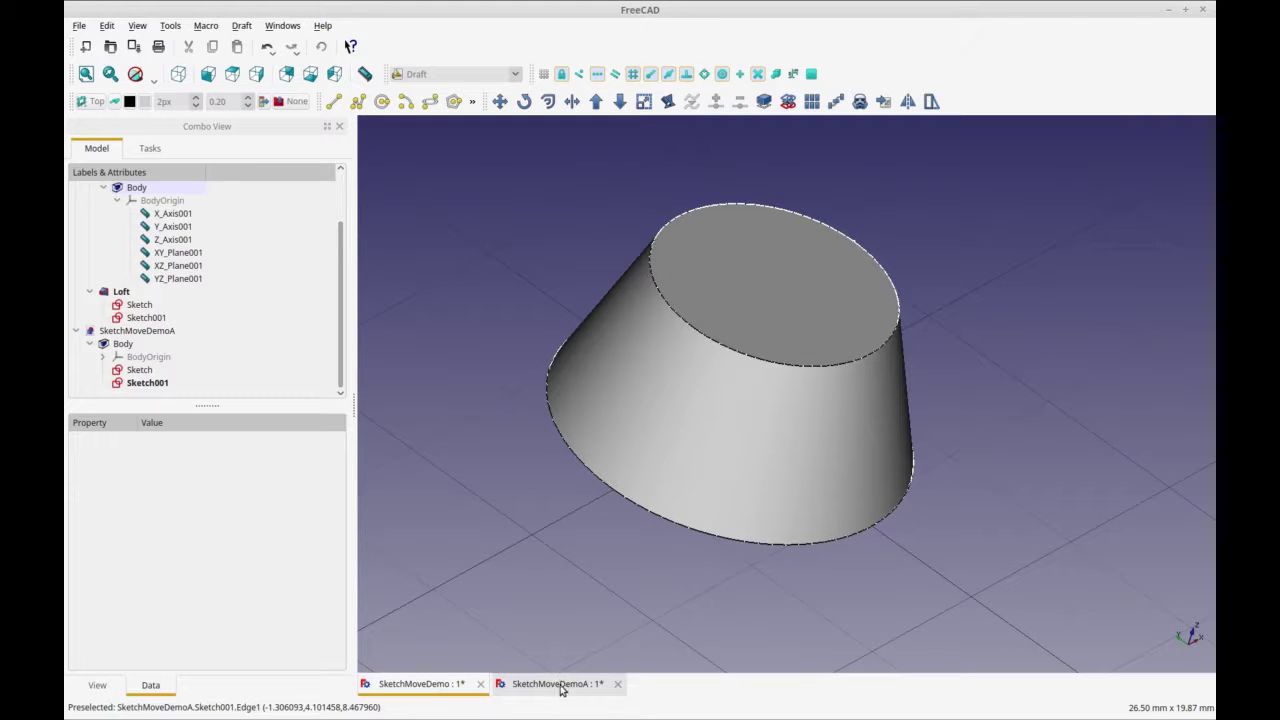